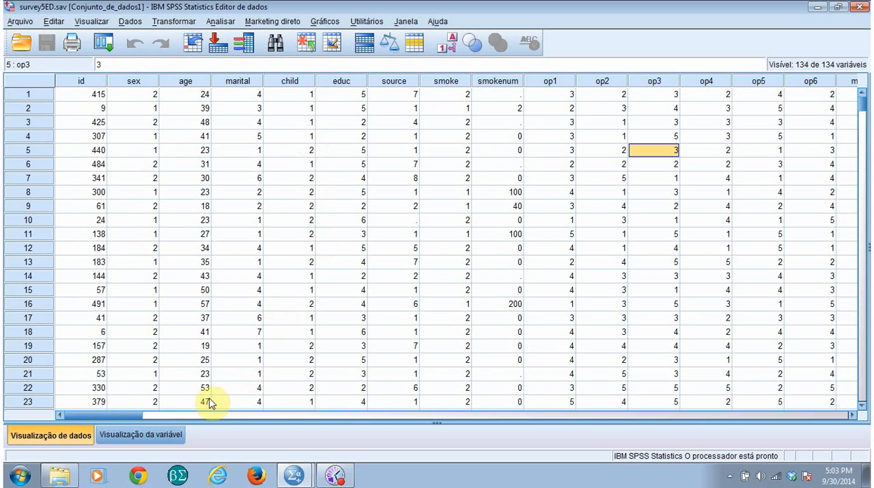
Look through the survey data and the variable definitions, including the tslfest variable with the label Total Self esteem
left_click_drag(121, 415, 706, 433)
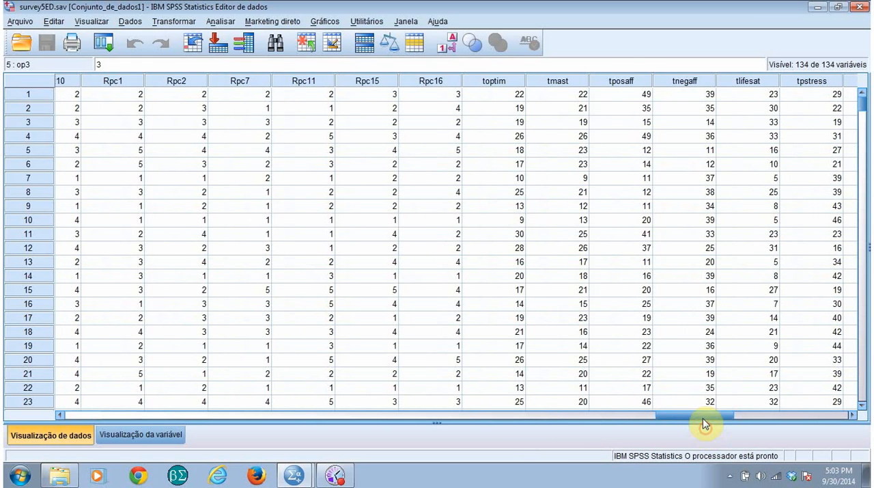
left_click(149, 435)
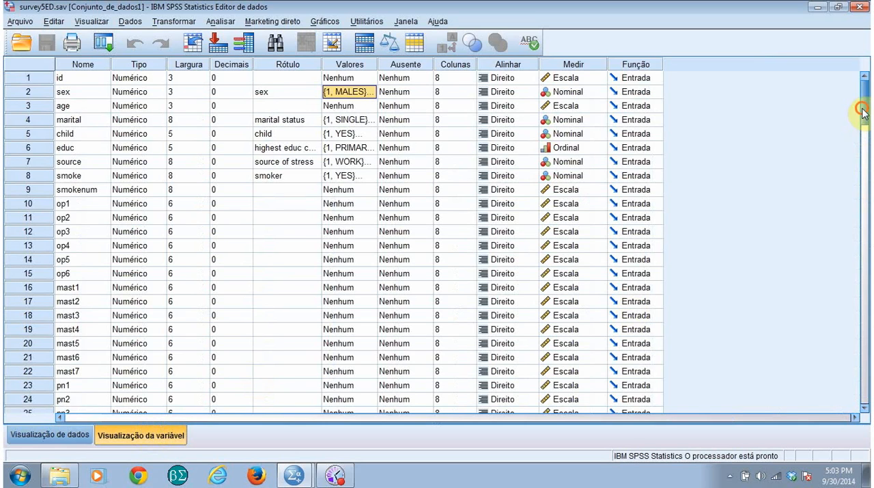
left_click_drag(862, 113, 866, 311)
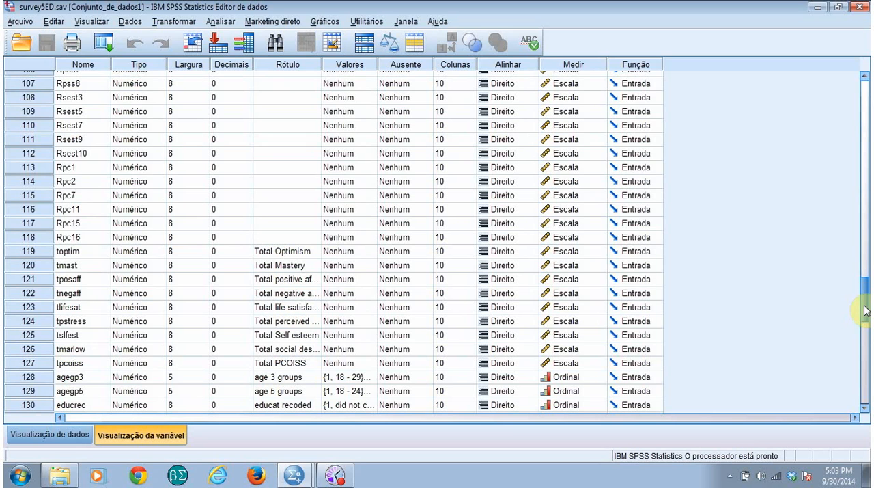
left_click(72, 337)
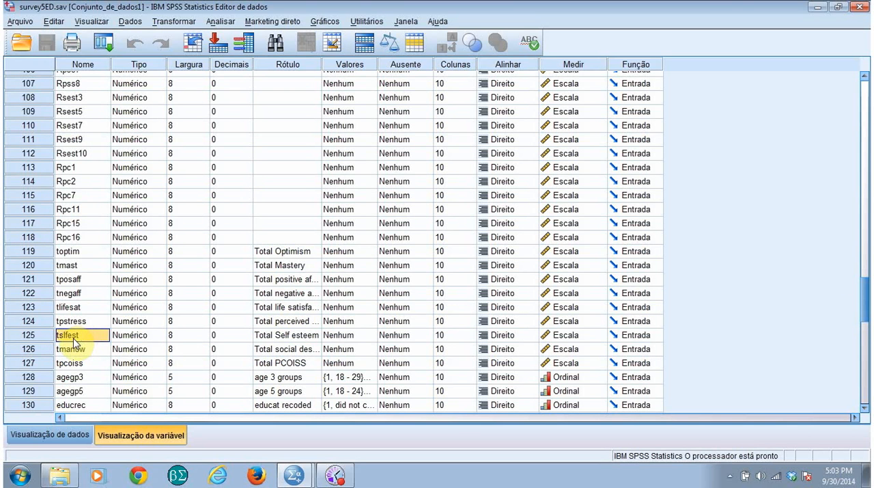
left_click(273, 338)
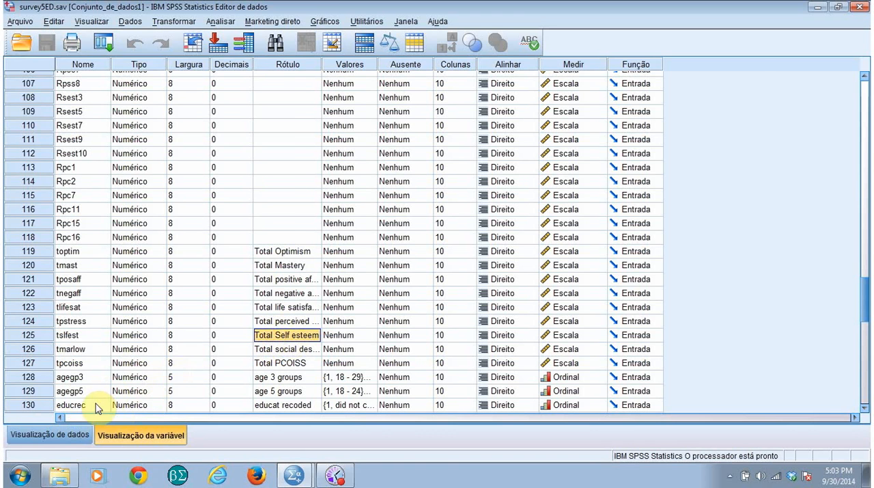
left_click(63, 437)
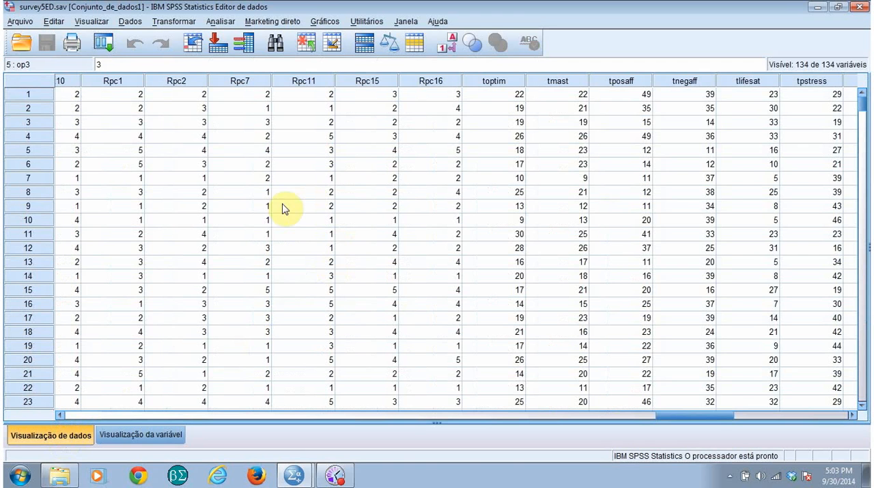
left_click_drag(701, 414, 68, 413)
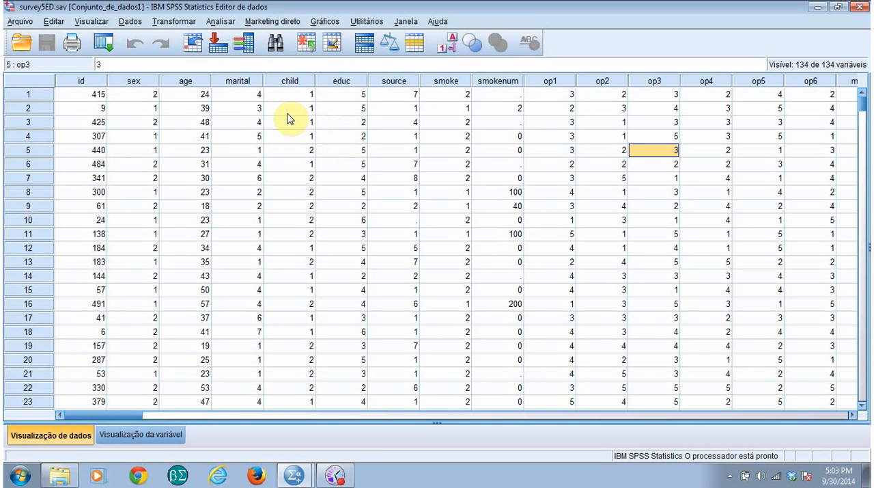
Split the file by sex, with the output organized by groups and the file sorted by the grouping variable
left_click(130, 22)
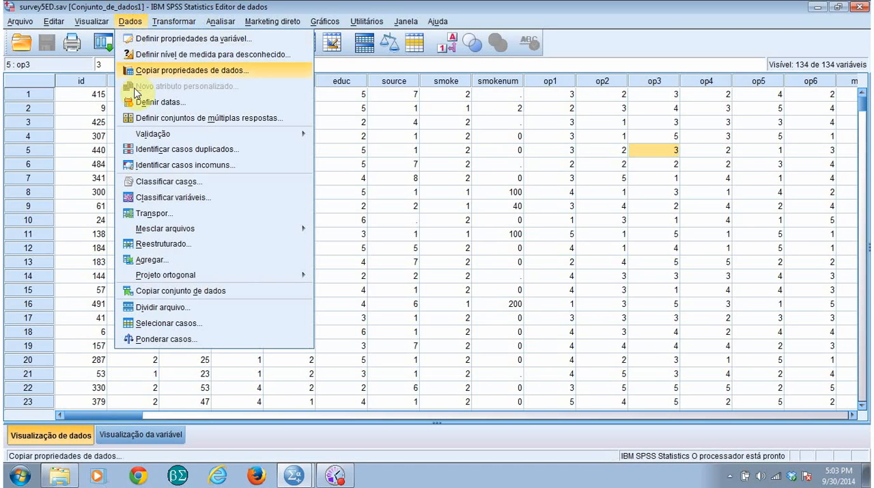
left_click(177, 309)
left_click(458, 189)
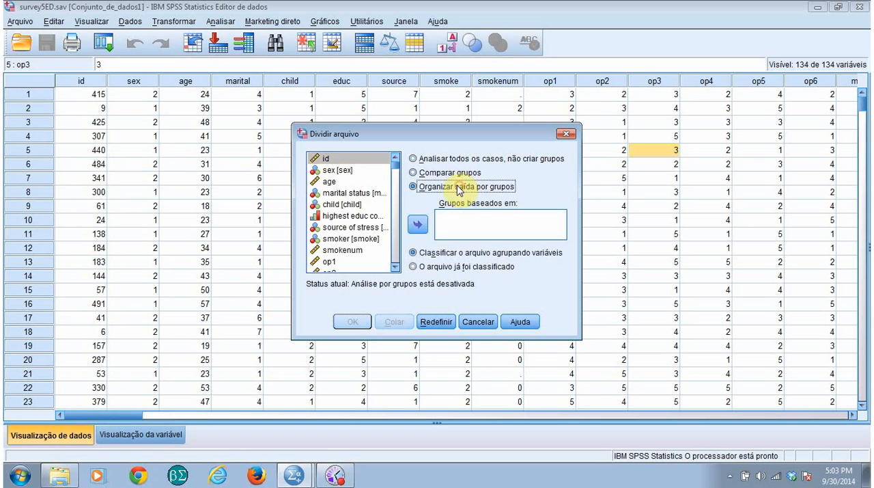
left_click(339, 170)
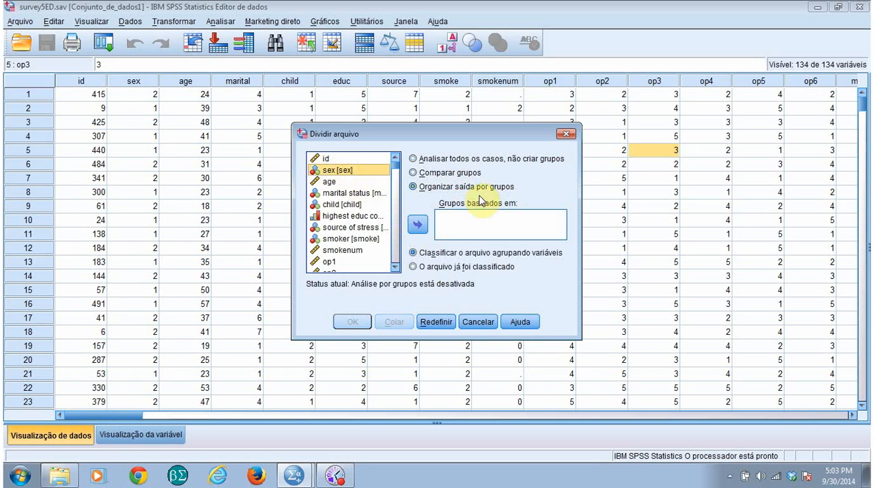
left_click(418, 224)
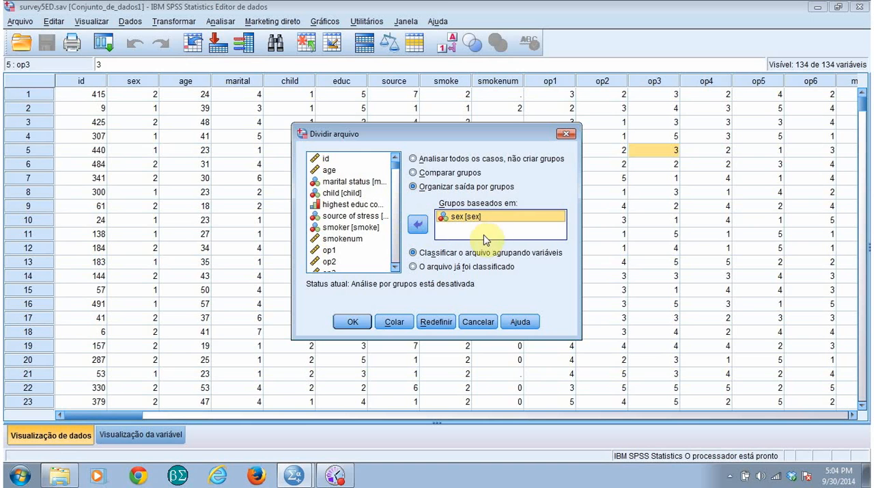
left_click(349, 323)
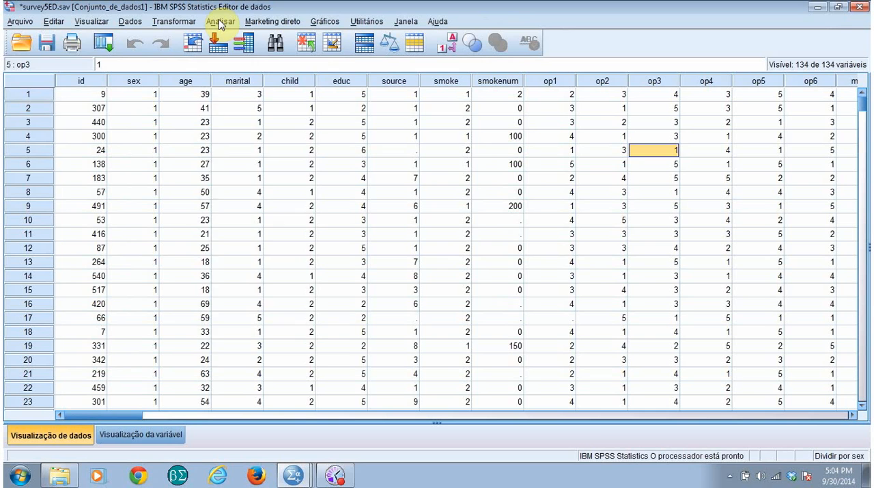
Set up an Explore analysis with Total Self esteem as the dependent variable, keeping descriptives with a 95% confidence interval for the mean
left_click(220, 21)
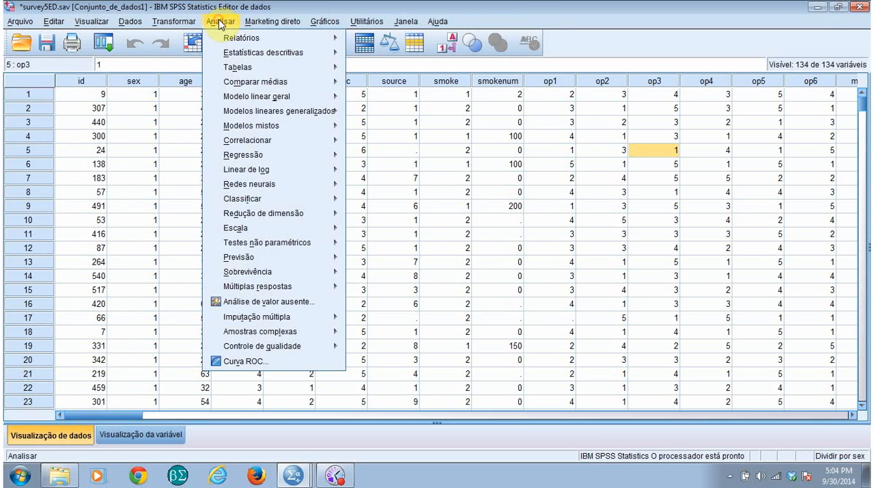
mouse_move(231, 57)
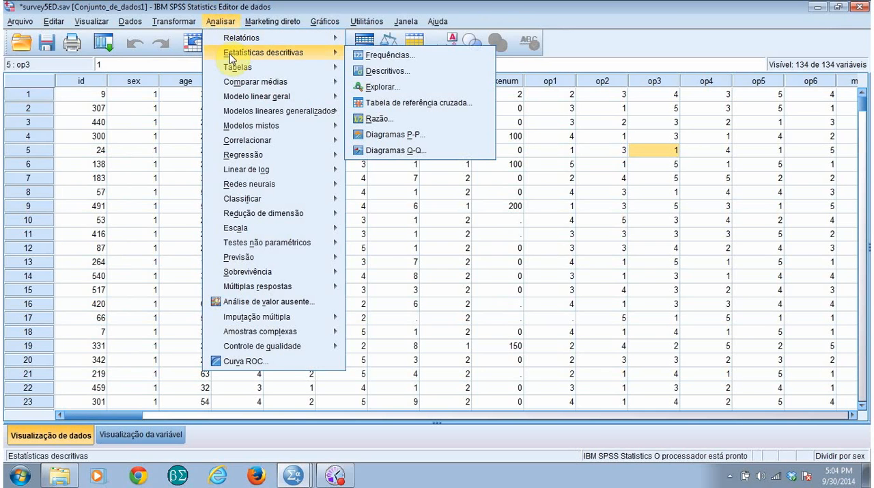
left_click(383, 87)
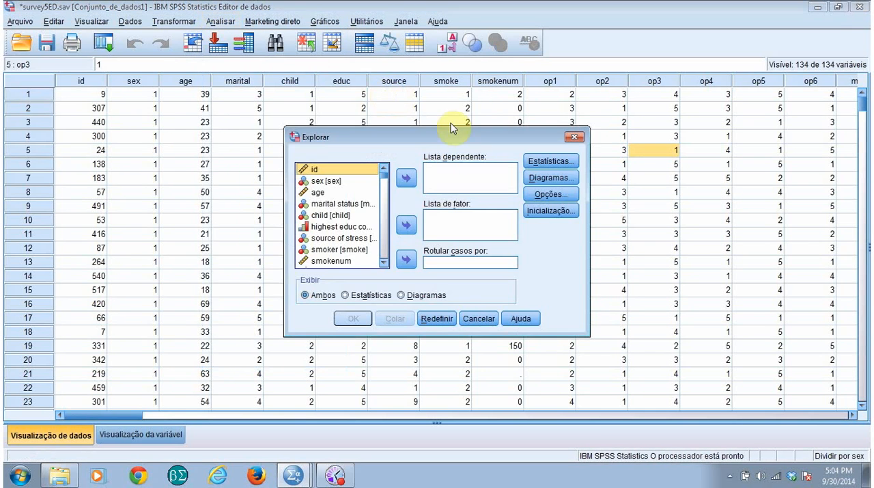
left_click_drag(386, 177, 384, 258)
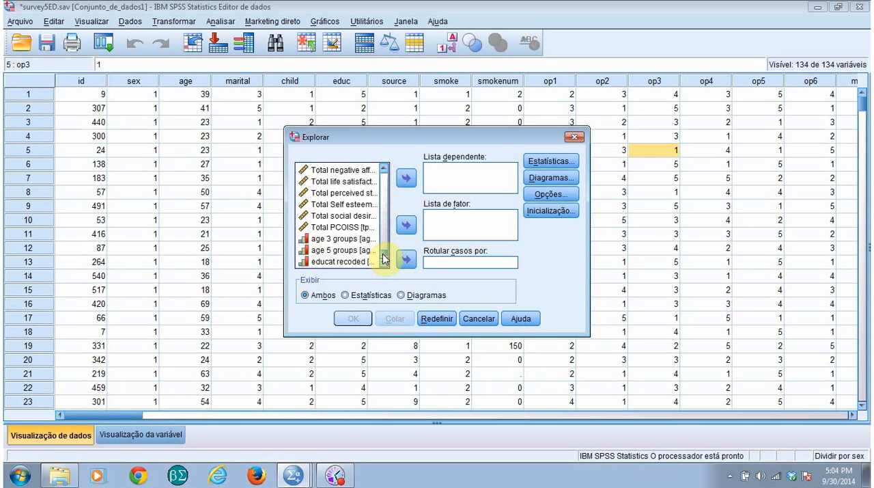
left_click(345, 204)
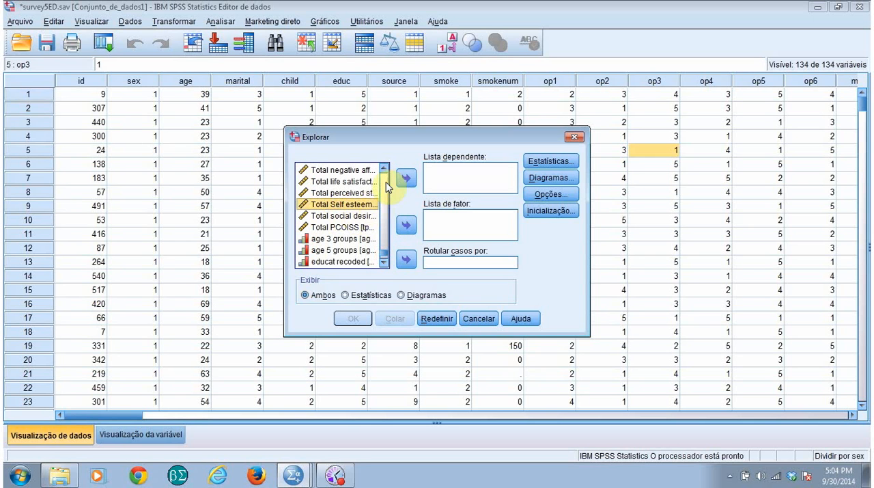
left_click(406, 178)
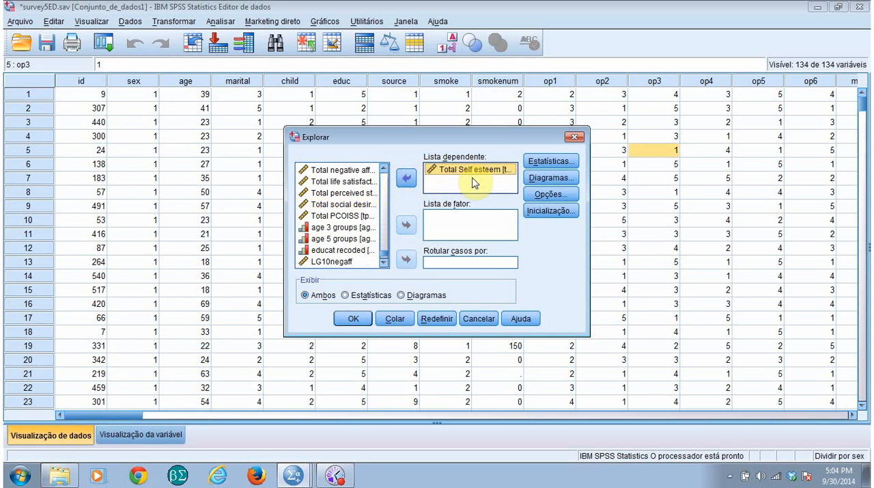
left_click(561, 162)
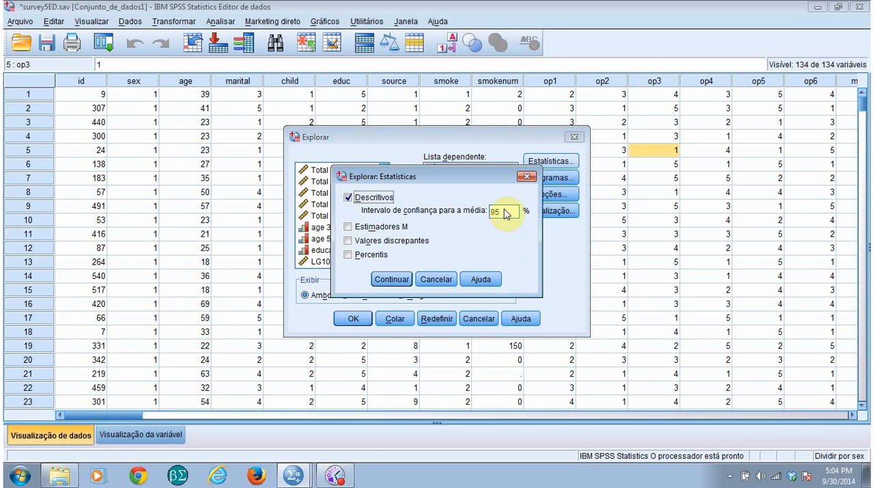
left_click(390, 279)
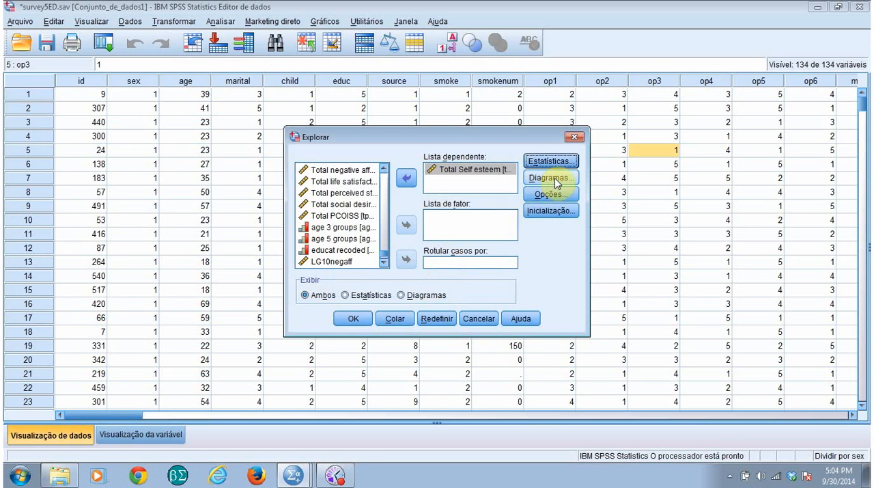
Include a histogram and normality plots with tests in the Explore analysis, leave out the stem-and-leaf plot, and run it
left_click(555, 180)
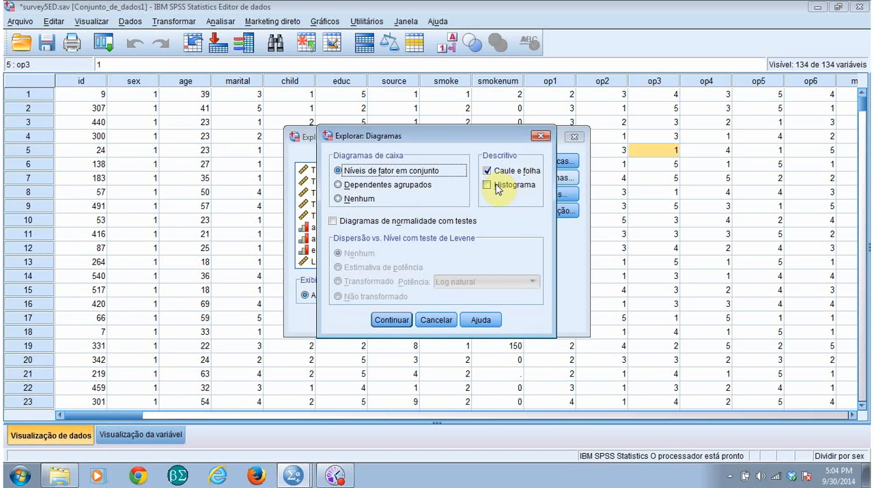
left_click(496, 186)
left_click(489, 170)
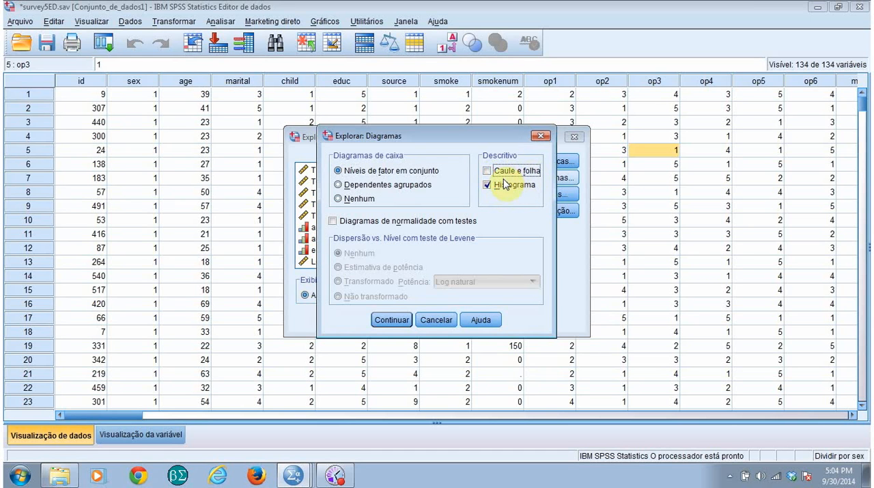
left_click(336, 222)
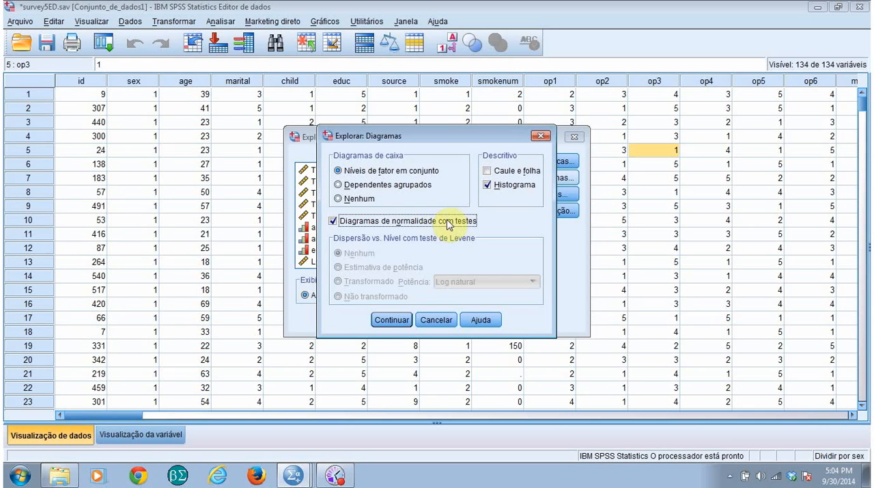
left_click(403, 323)
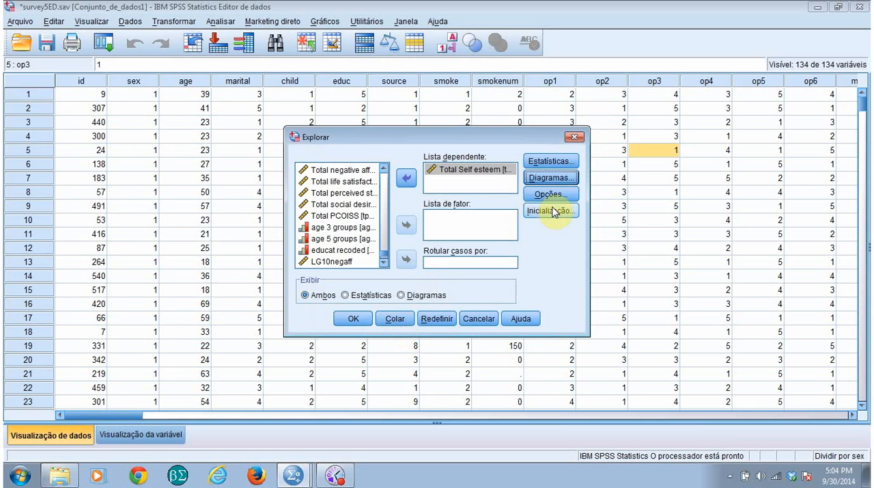
left_click(552, 177)
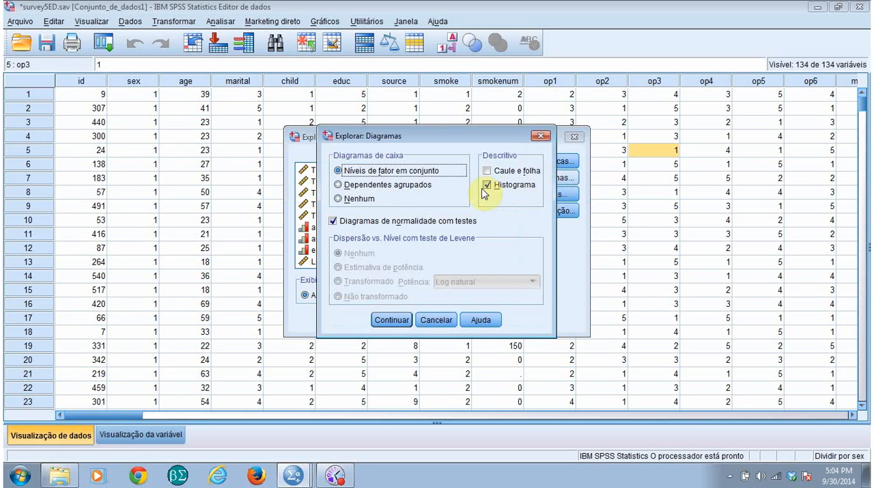
left_click(391, 319)
left_click(355, 318)
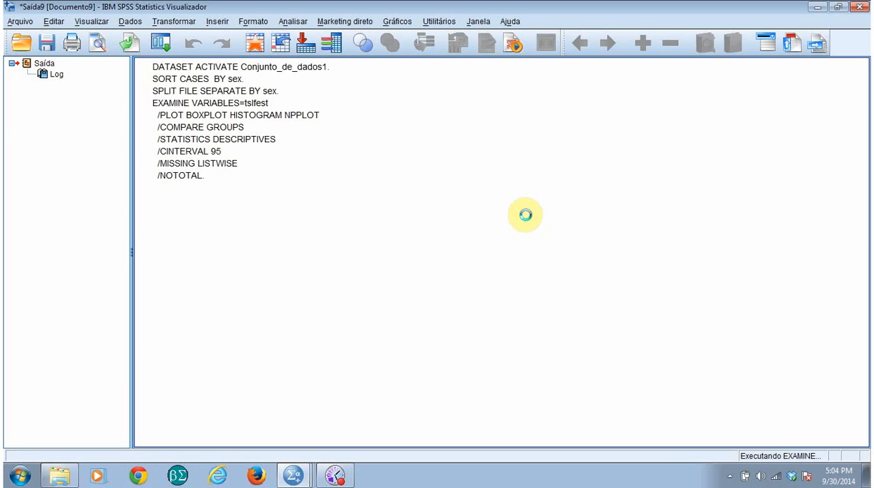
Examine the descriptives, normality tests and plots of Total Self esteem for males and females in the output
scroll(684, 288, "down", 2)
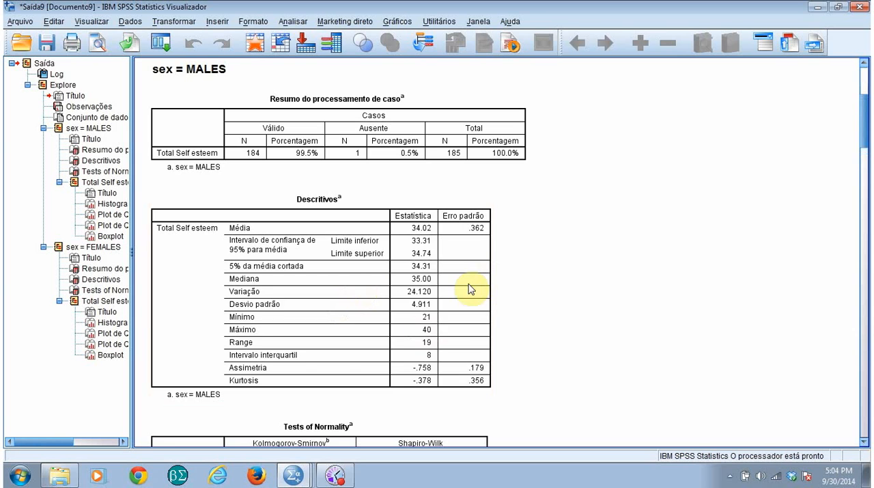
scroll(480, 297, "down", 3)
left_click(466, 362)
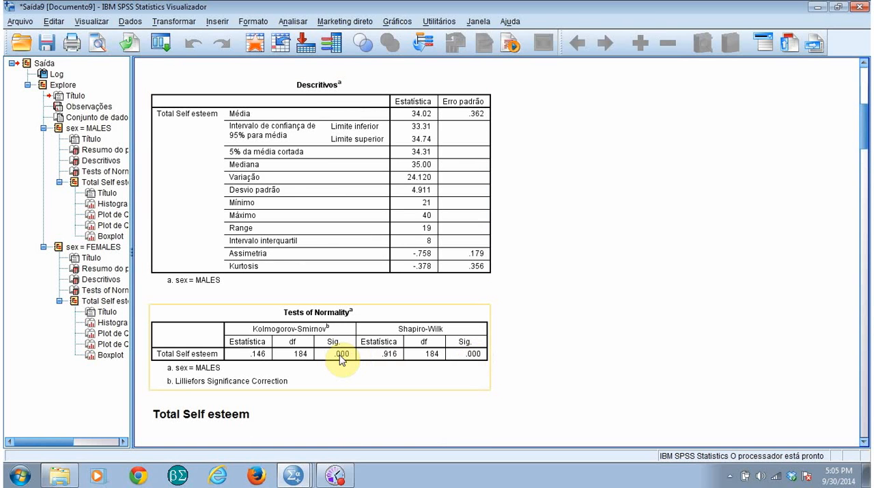
left_click(614, 290)
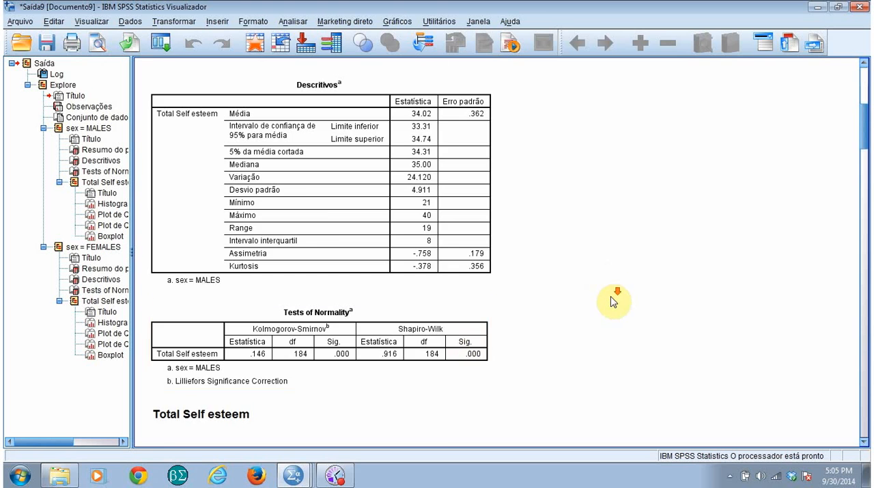
scroll(617, 304, "down", 10)
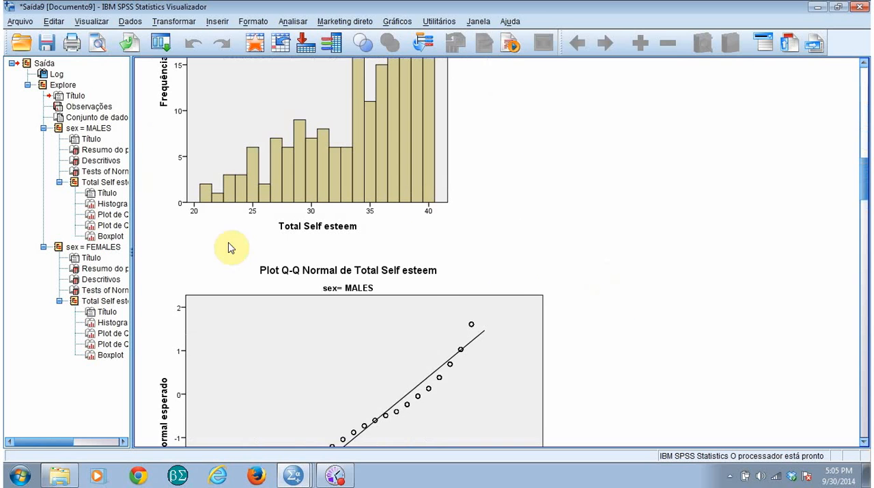
scroll(603, 300, "down", 6)
scroll(602, 301, "down", 10)
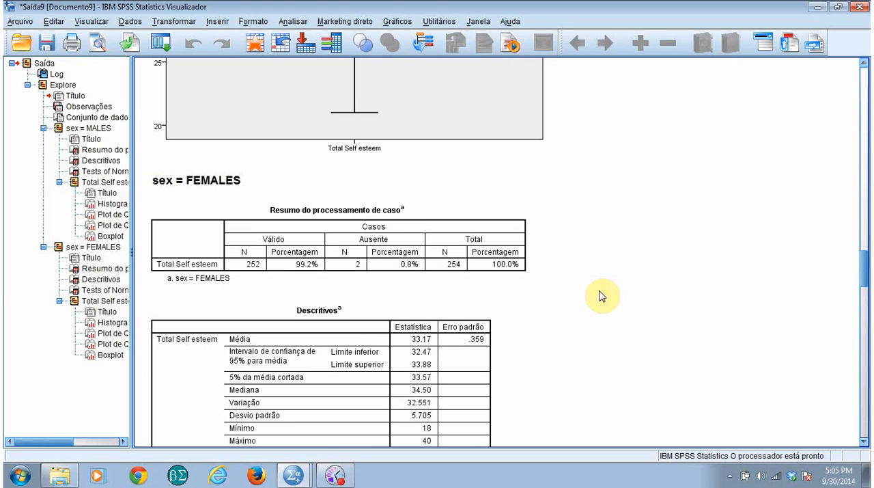
scroll(602, 296, "down", 5)
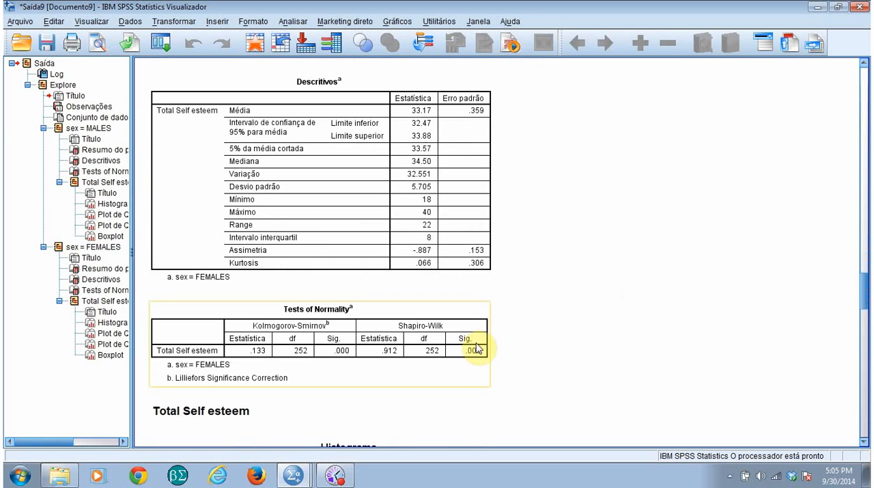
scroll(562, 321, "down", 6)
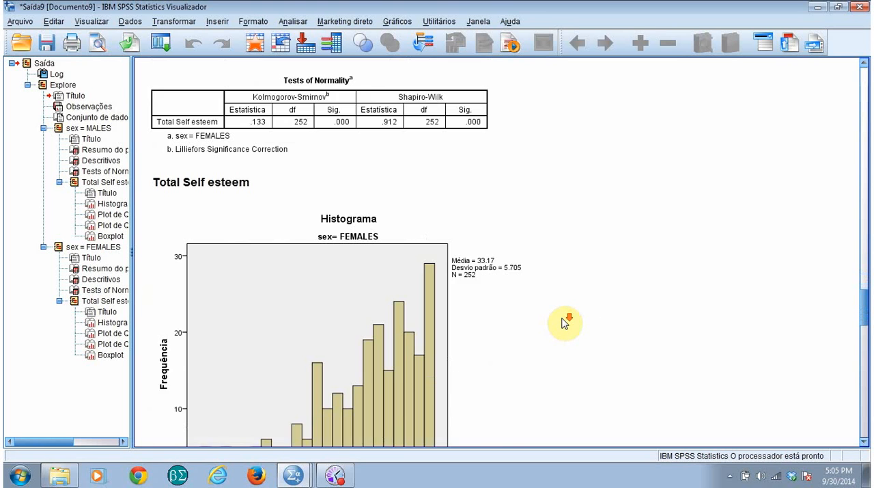
scroll(590, 319, "up", 20)
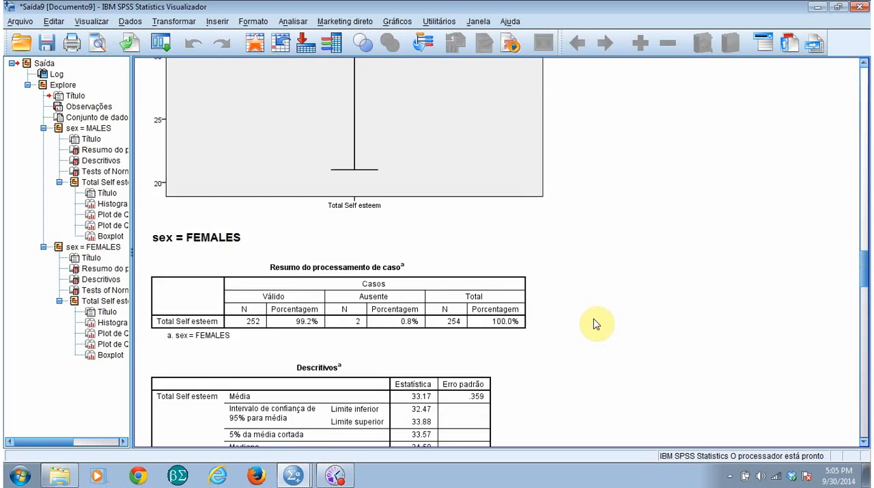
scroll(596, 322, "up", 10)
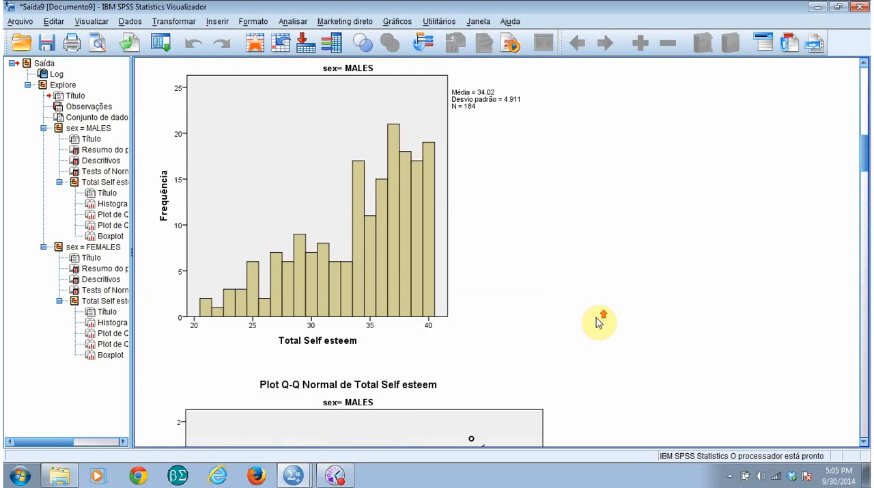
Review the males' descriptives and normality tests for Total Self esteem, and close the Explore output without saving it
scroll(599, 322, "up", 15)
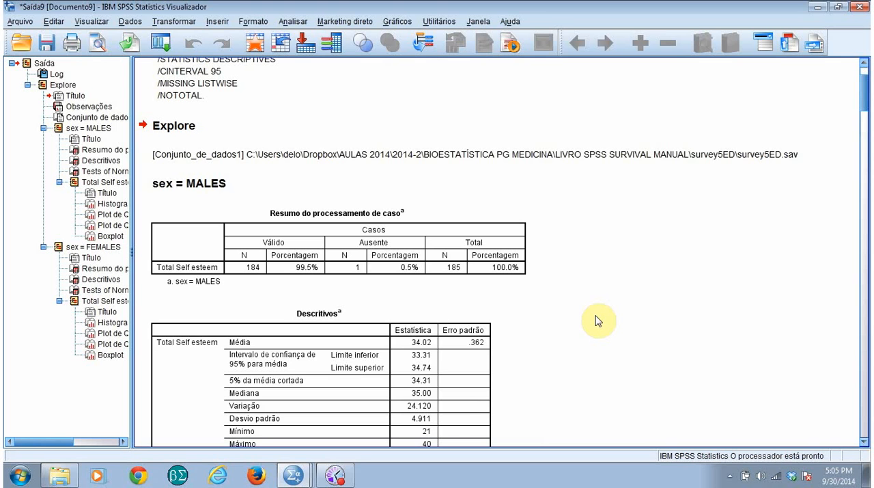
scroll(633, 291, "up", 3)
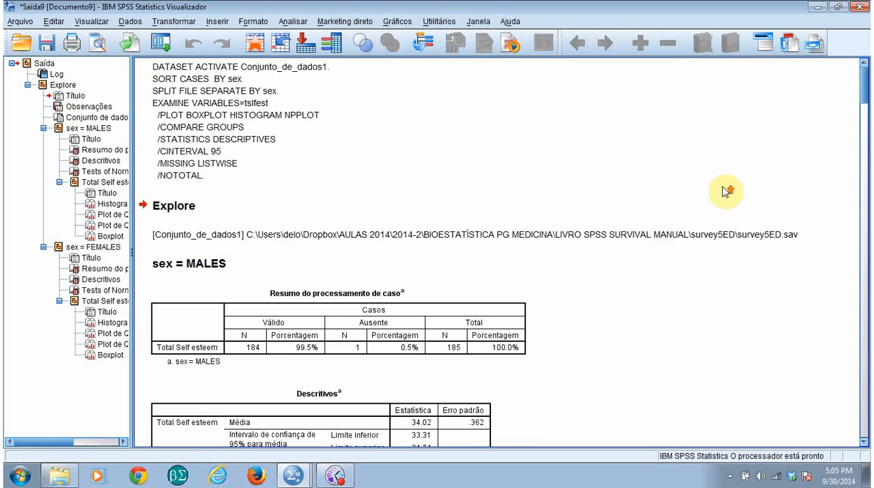
scroll(584, 191, "down", 6)
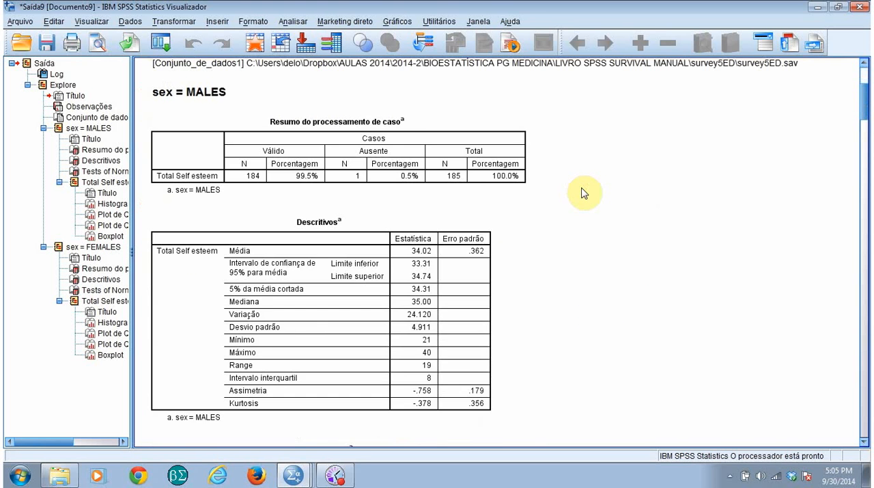
scroll(584, 193, "down", 6)
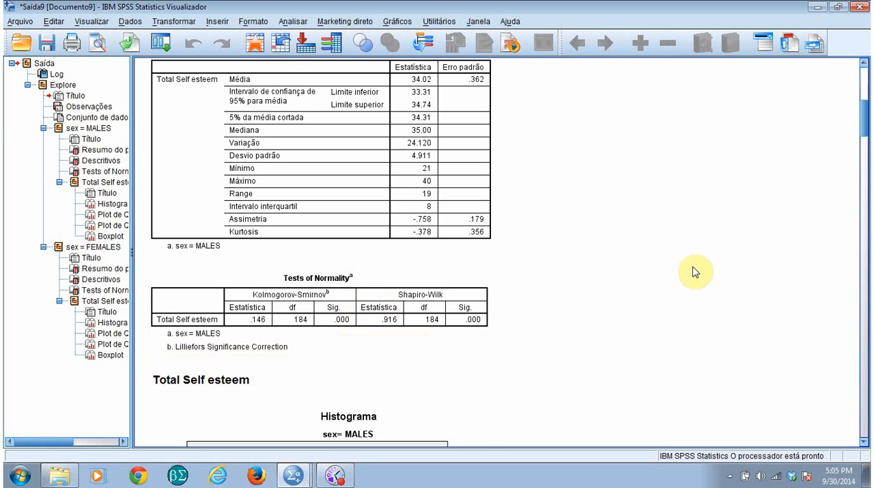
scroll(694, 272, "up", 8)
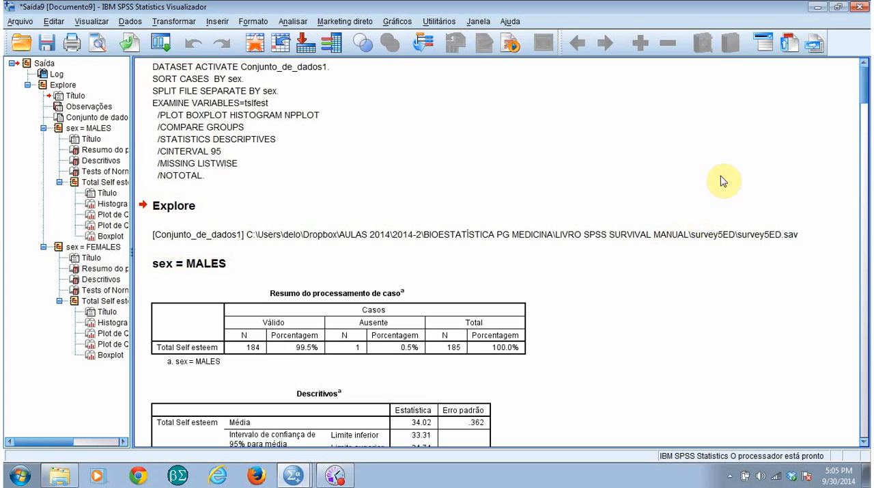
left_click(857, 7)
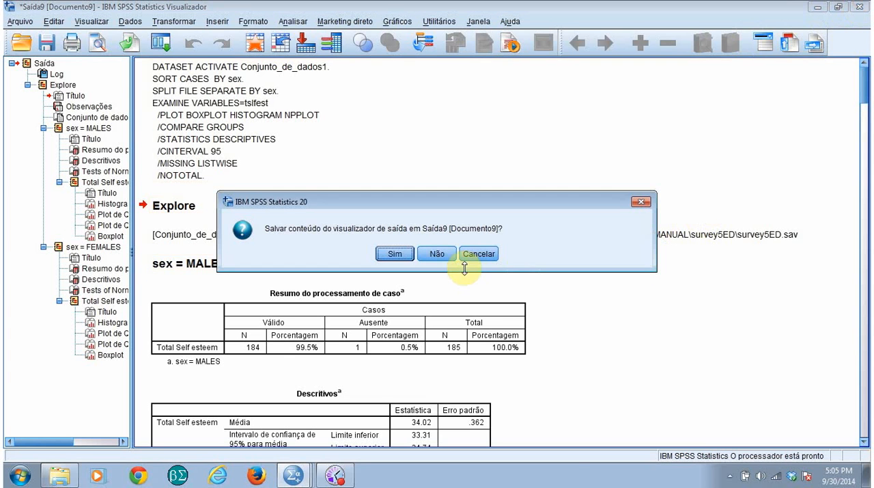
left_click(444, 254)
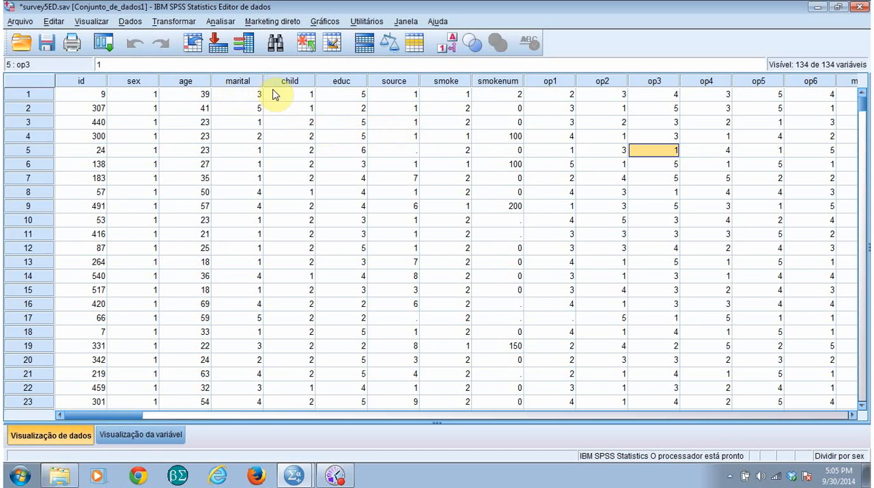
Turn off the split file by choosing to analyze all cases without creating groups
left_click(217, 23)
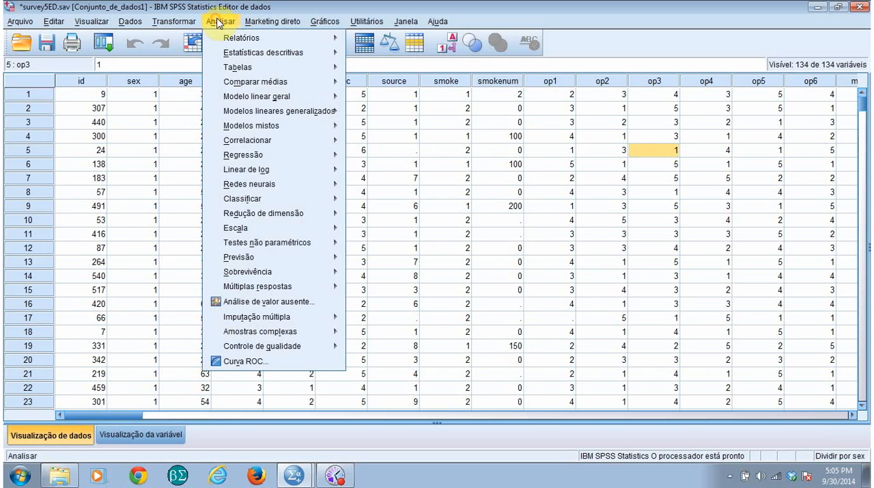
left_click(391, 164)
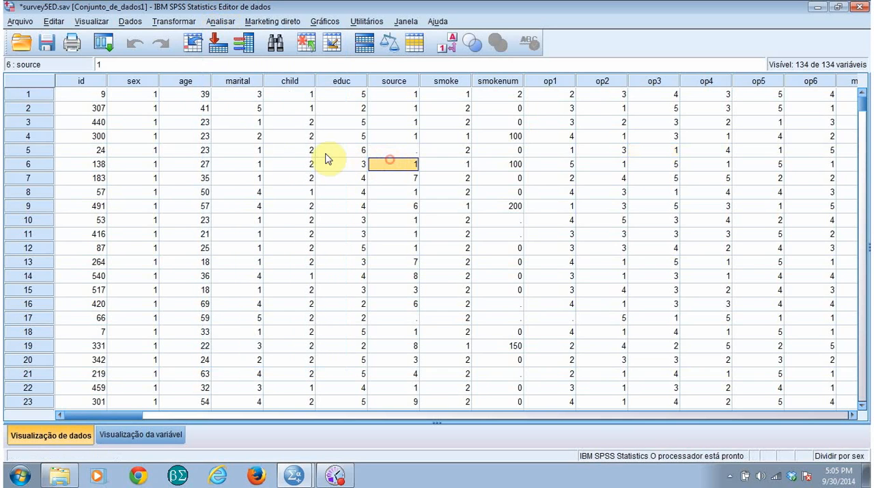
left_click(130, 21)
left_click(170, 311)
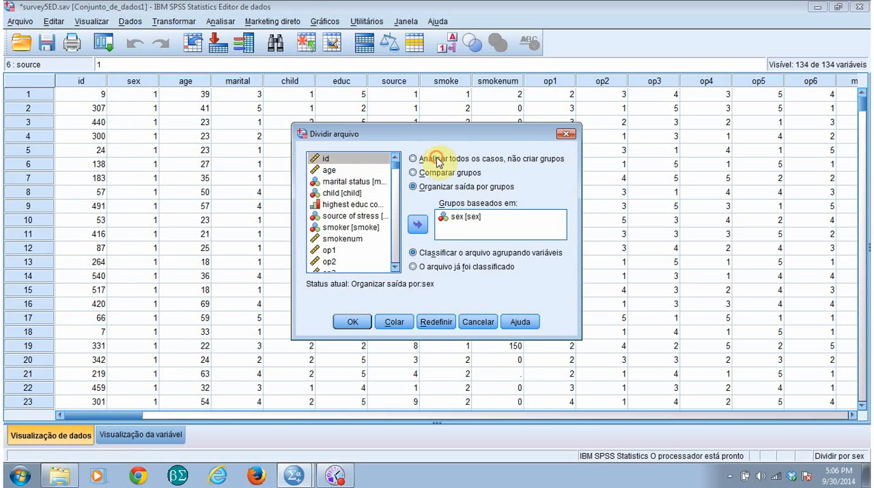
left_click(438, 161)
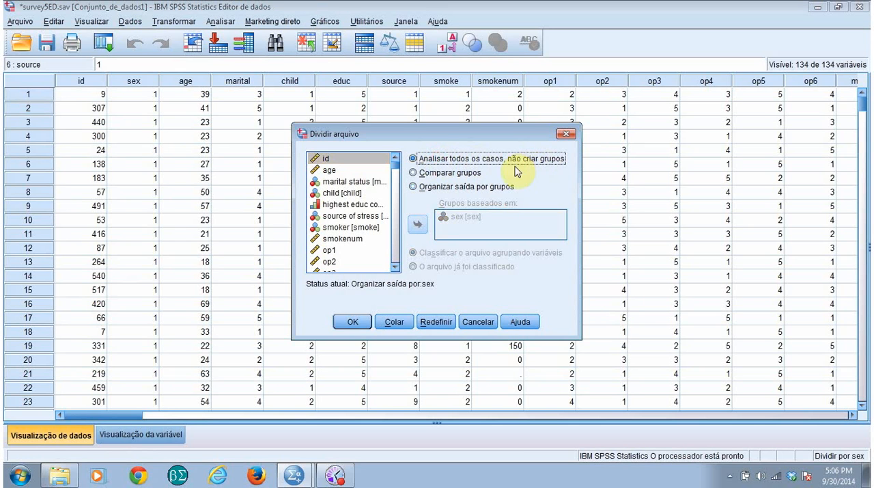
left_click(358, 322)
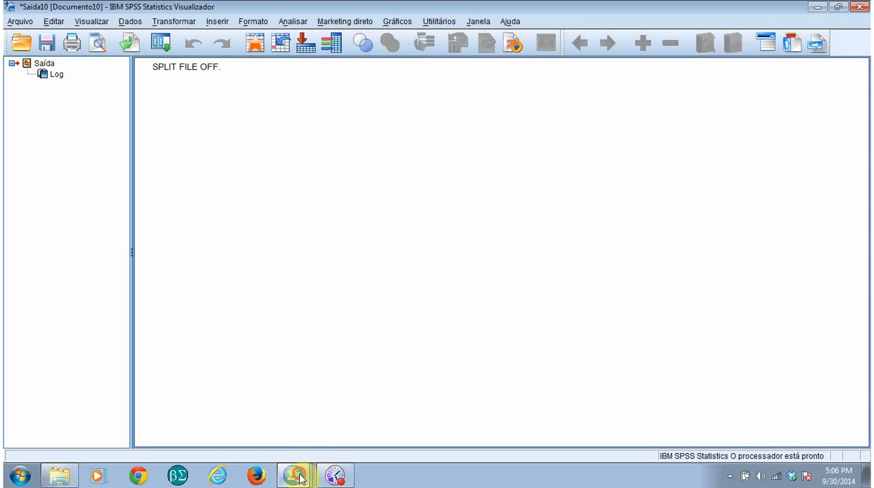
Set up an independent-samples t-test from the survey data with Total Self esteem as the test variable
left_click(321, 399)
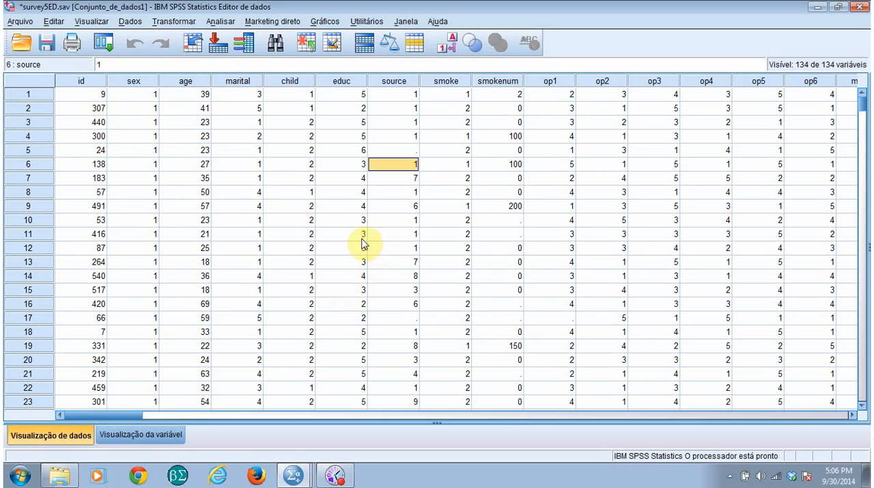
left_click(221, 22)
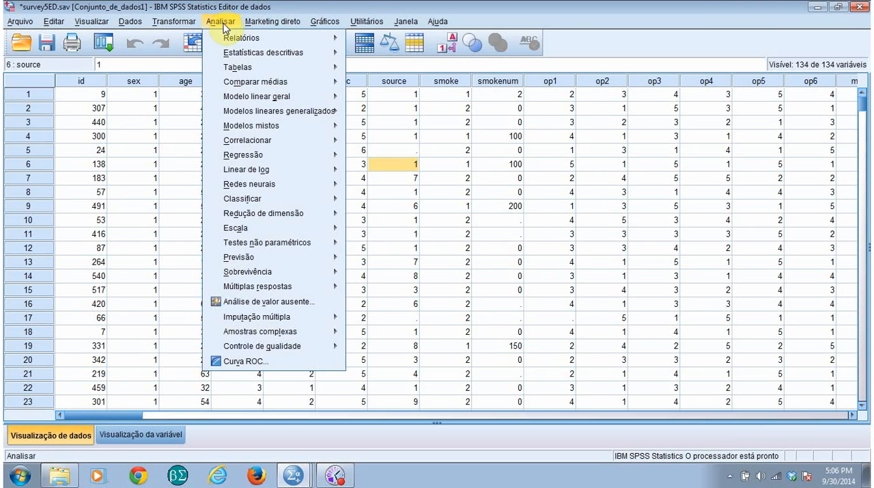
mouse_move(239, 86)
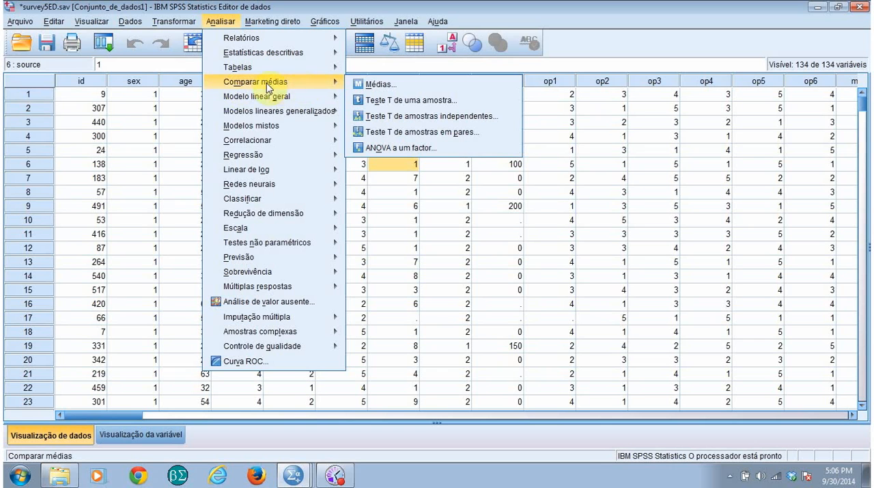
left_click(431, 117)
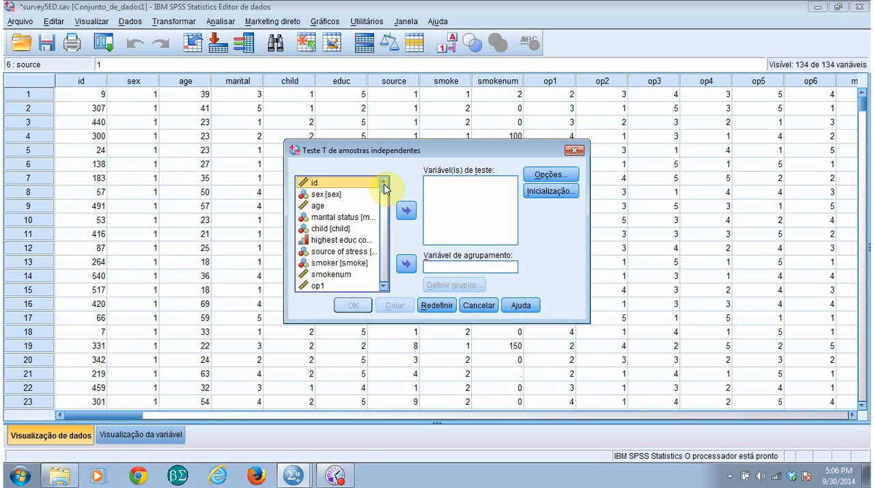
left_click_drag(385, 187, 362, 273)
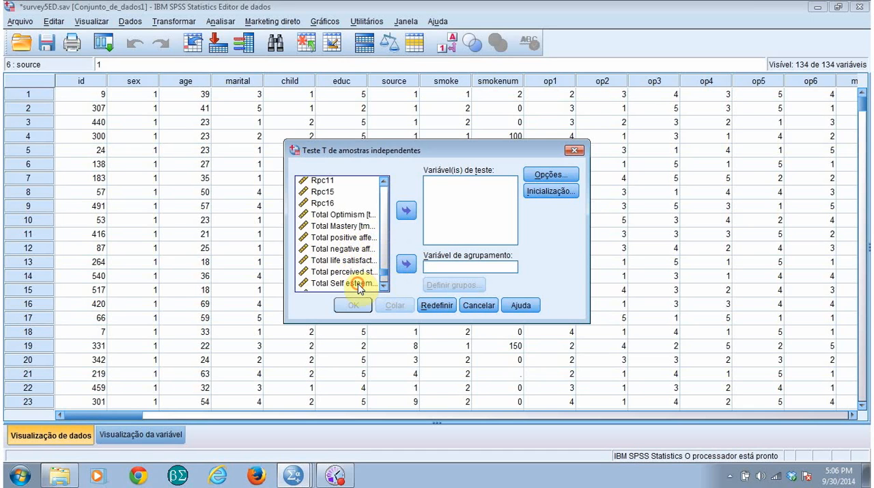
left_click(360, 283)
left_click(406, 210)
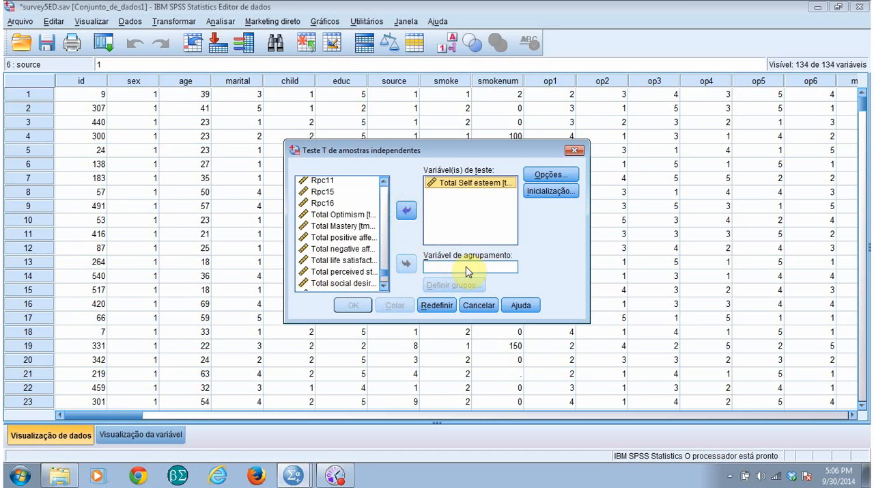
Use sex as the grouping variable with group 1 set to 1 and group 2 set to 2, and run the t-test
left_click_drag(383, 275, 384, 185)
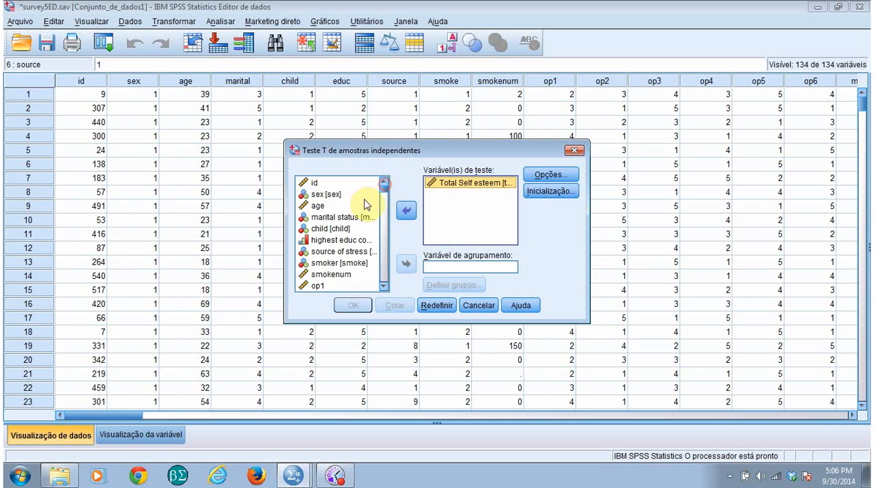
left_click(318, 205)
left_click(322, 194)
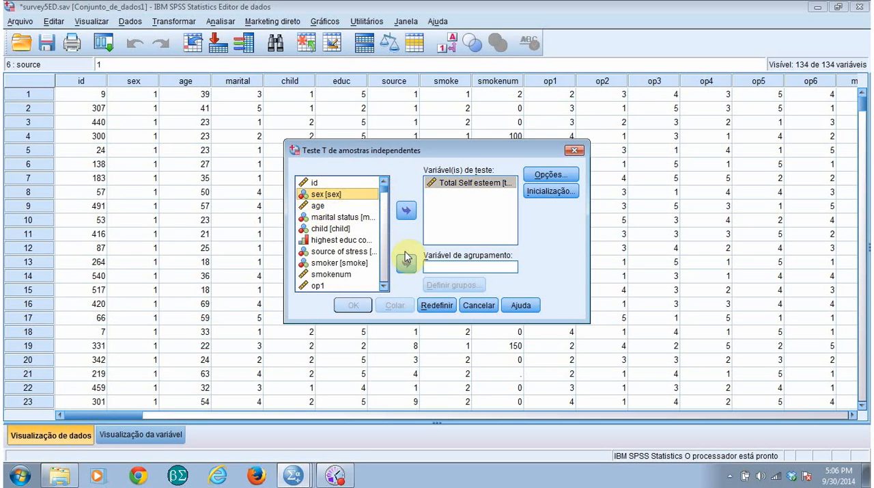
left_click(405, 264)
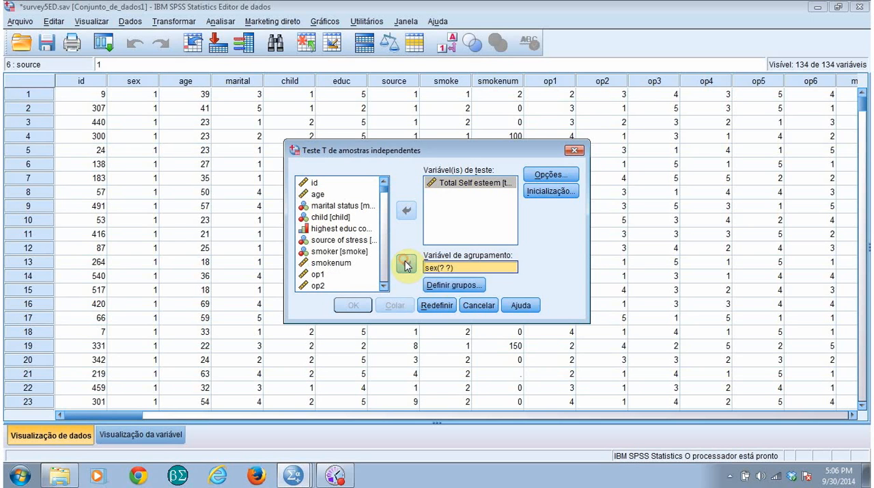
left_click(459, 287)
left_click(463, 216)
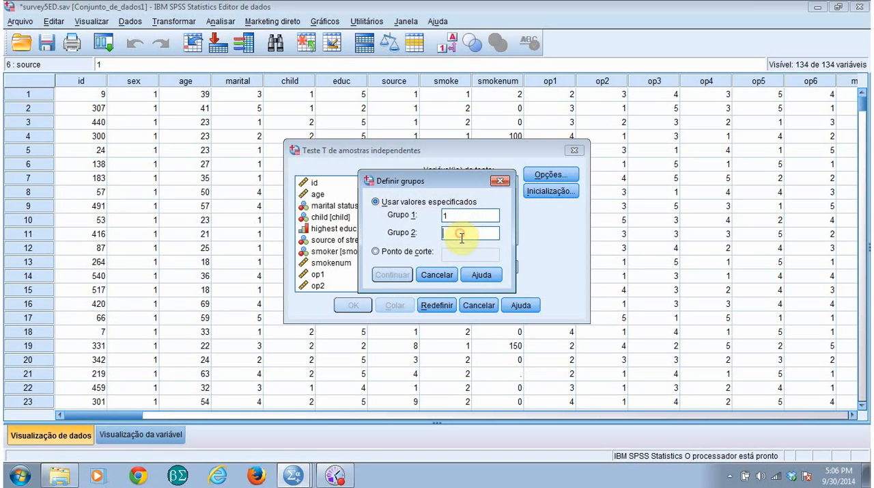
type("2")
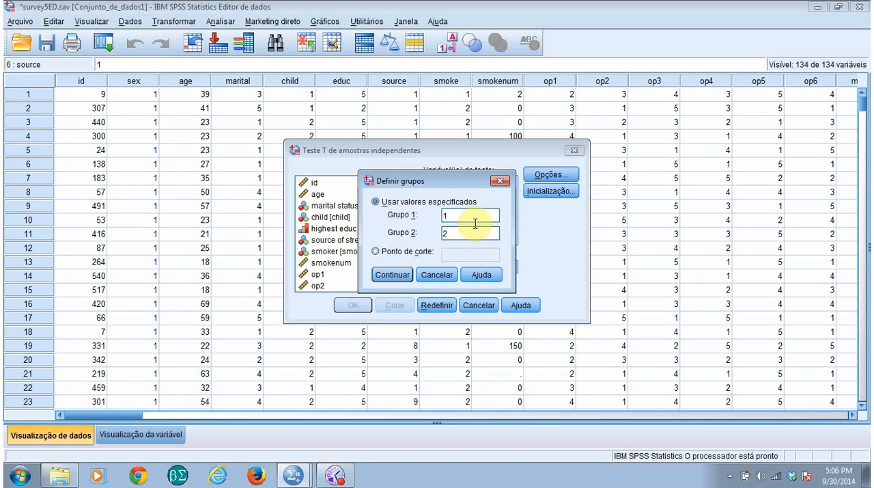
left_click(385, 276)
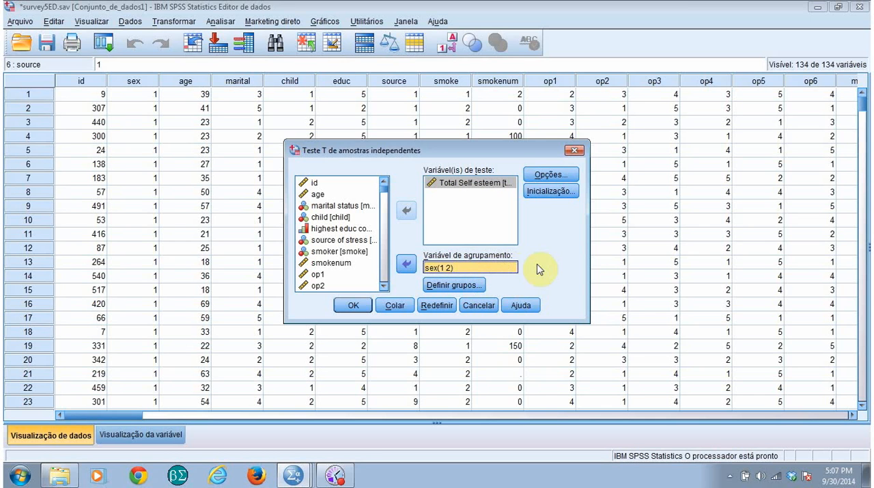
left_click(353, 306)
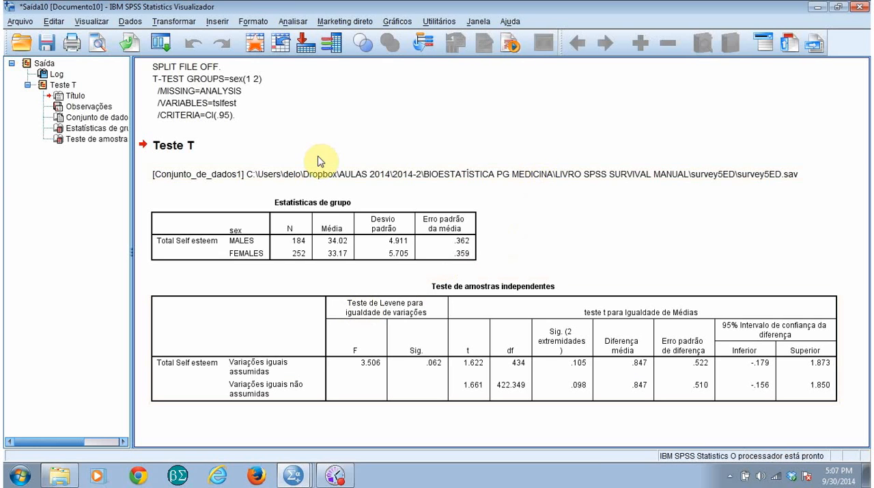
Examine the group statistics and the independent-samples test table, and close the t-test output without saving it
left_click(311, 203)
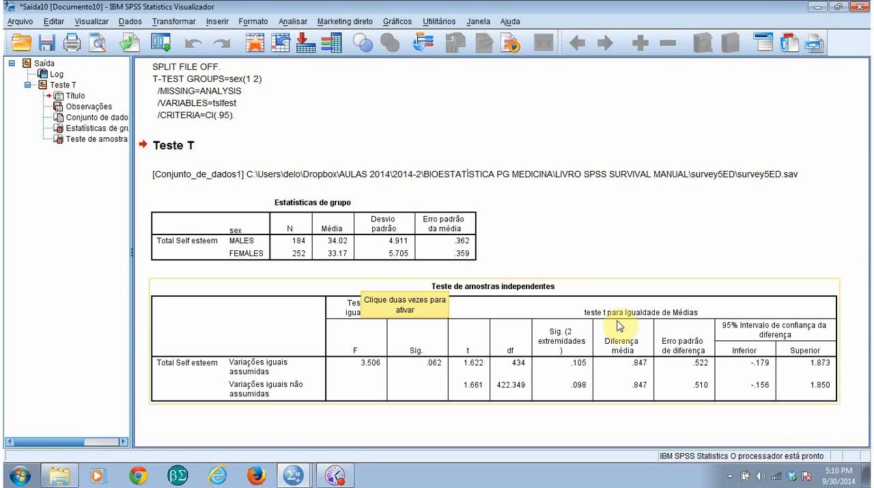
left_click(861, 8)
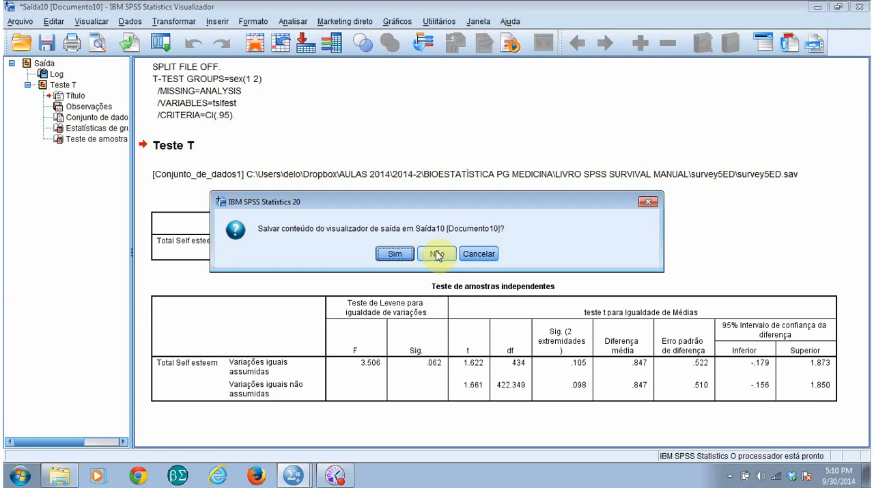
left_click(437, 254)
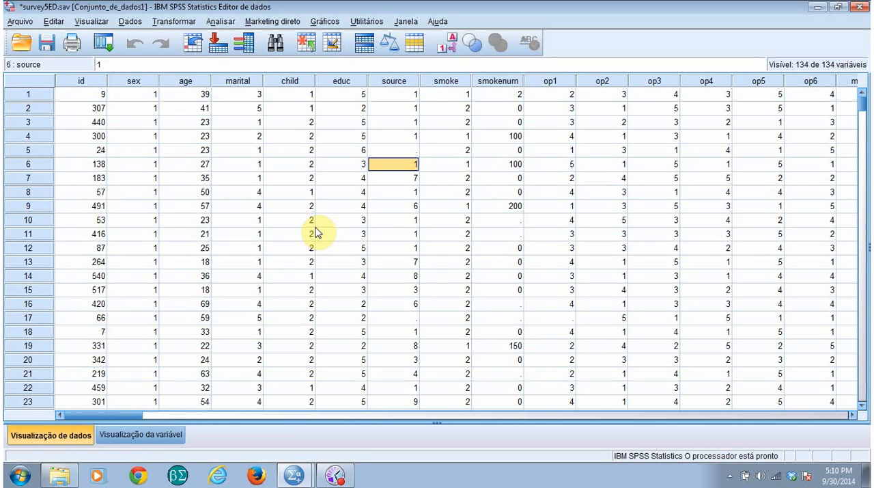
Start a nonparametric test for independent samples with a customized analysis as the objective
left_click(224, 24)
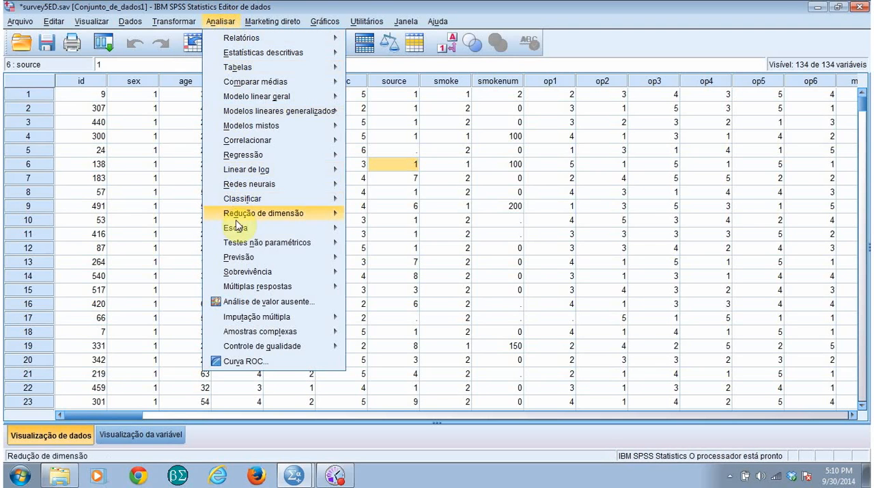
mouse_move(241, 244)
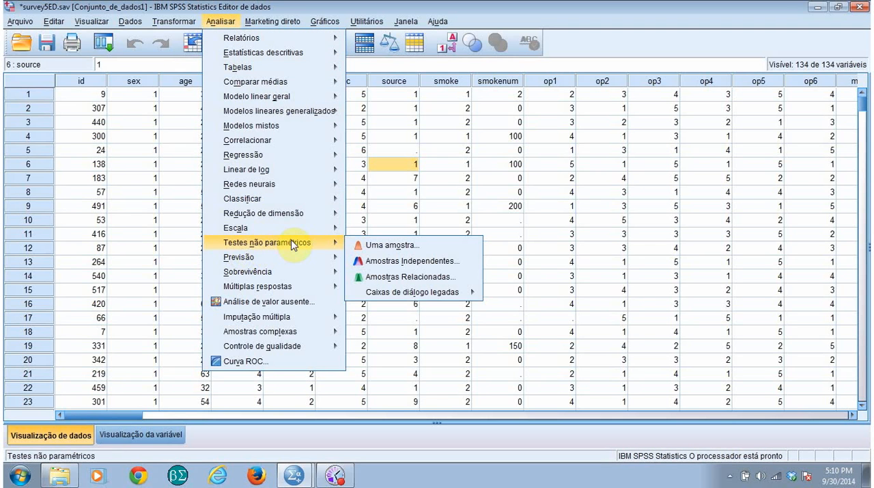
left_click(412, 262)
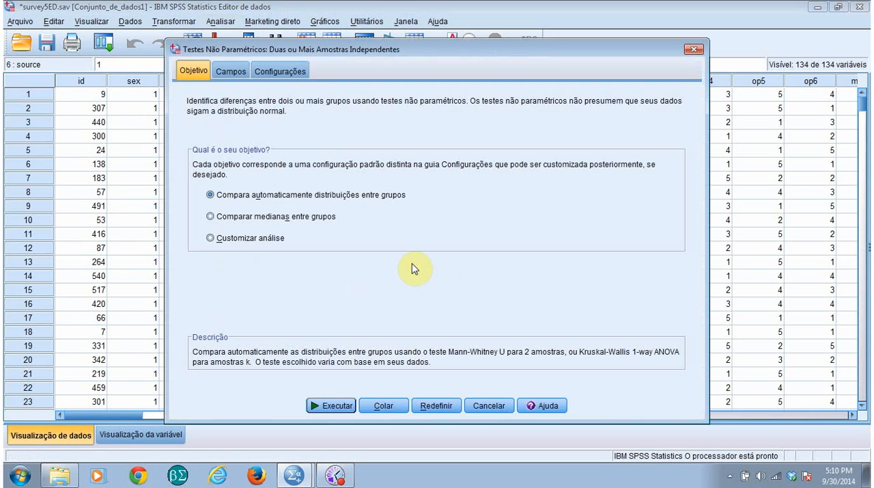
left_click(215, 237)
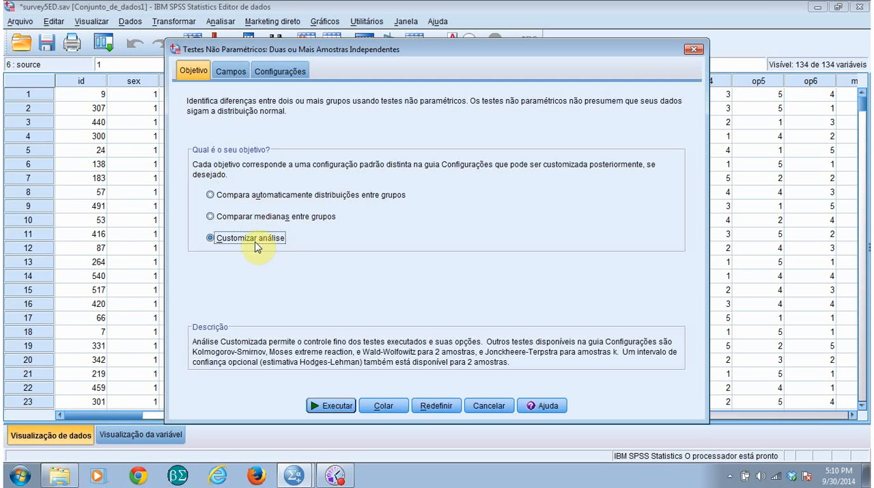
Assign Total Self esteem as the test field and sex as the grouping field of the nonparametric test
left_click(231, 72)
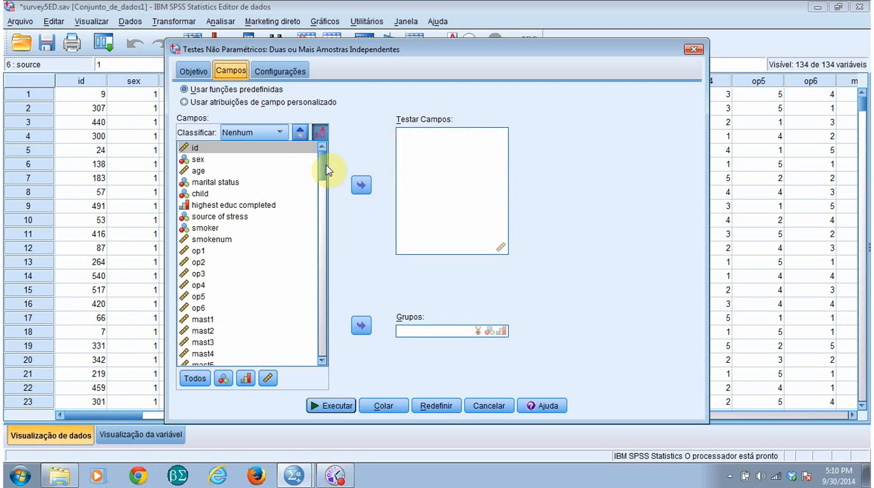
left_click_drag(322, 170, 325, 354)
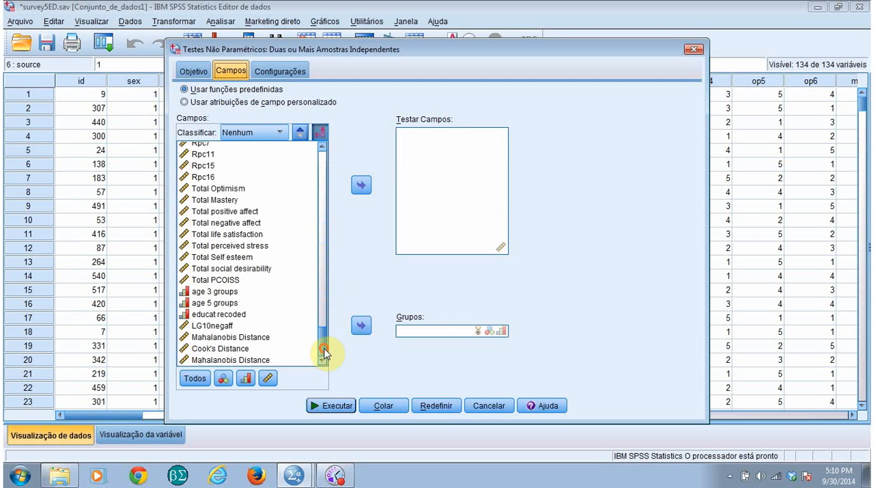
left_click(240, 257)
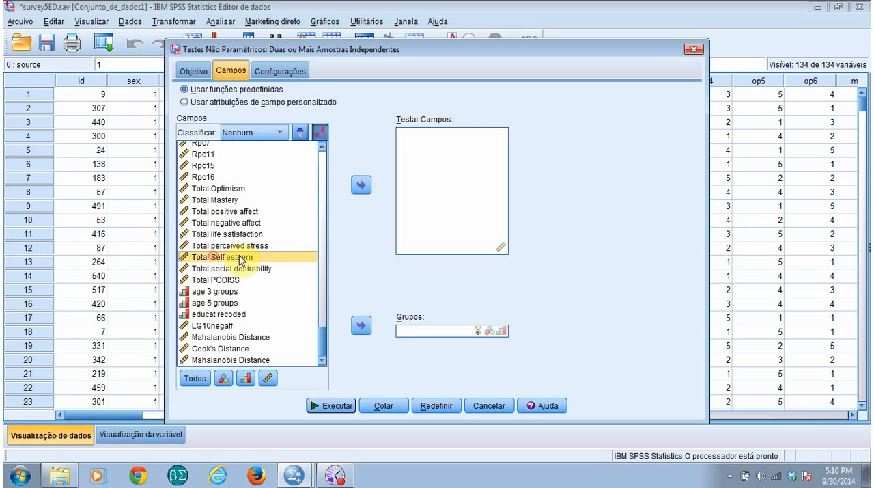
left_click(362, 185)
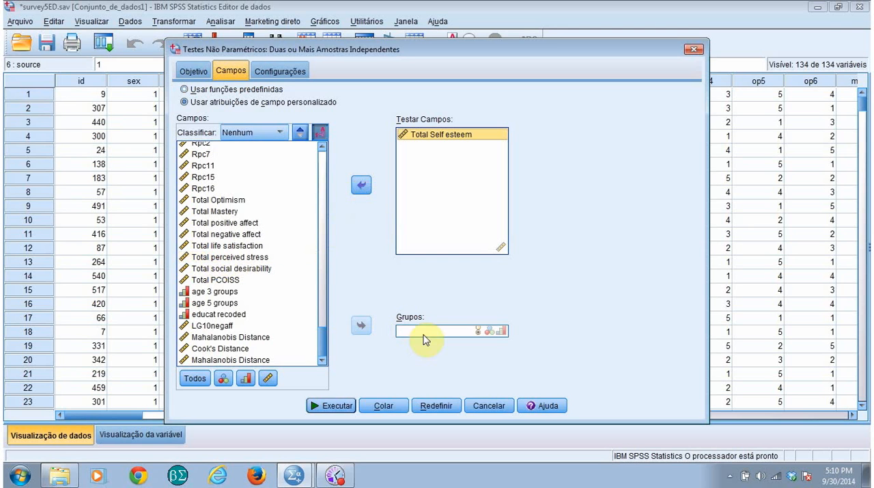
left_click_drag(327, 348, 325, 162)
left_click(198, 159)
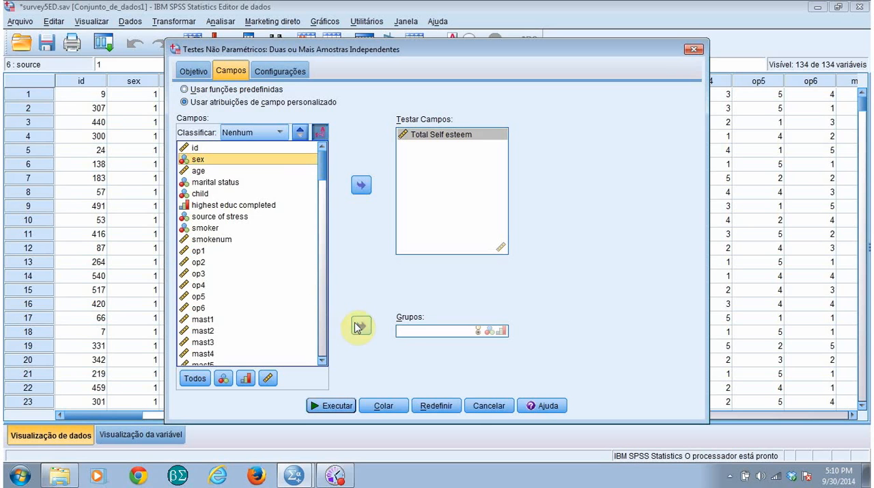
left_click(361, 325)
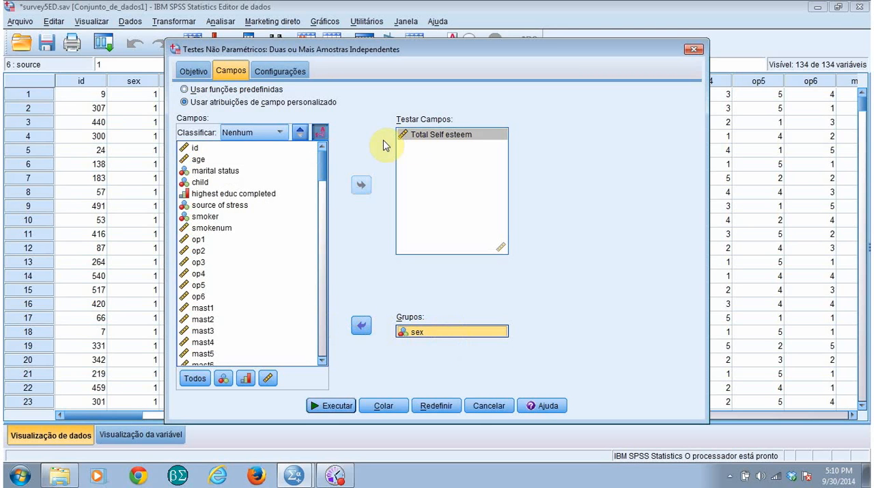
Customize the nonparametric analysis to use the Mann-Whitney U test for two samples, check the objective and fields, and run it
left_click(292, 72)
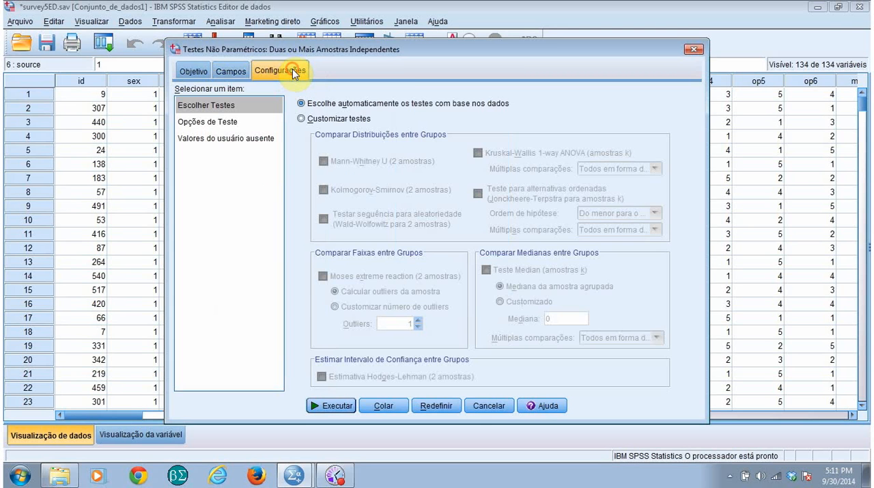
left_click(308, 118)
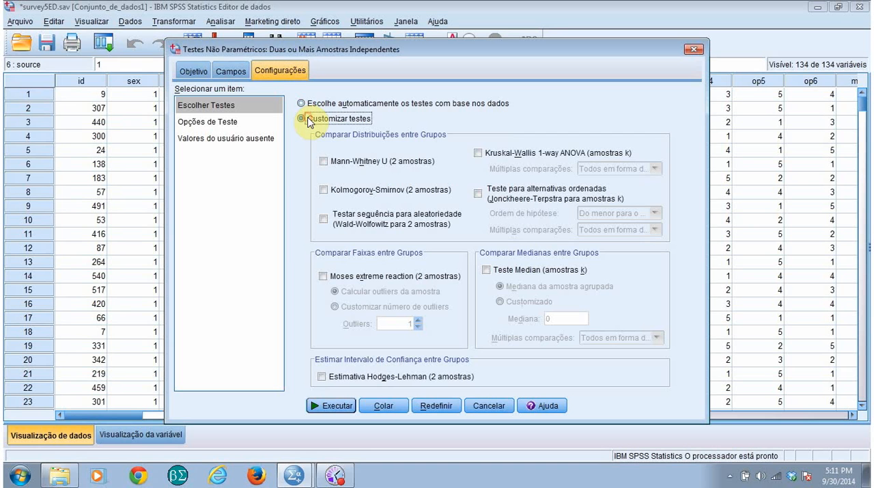
left_click(325, 163)
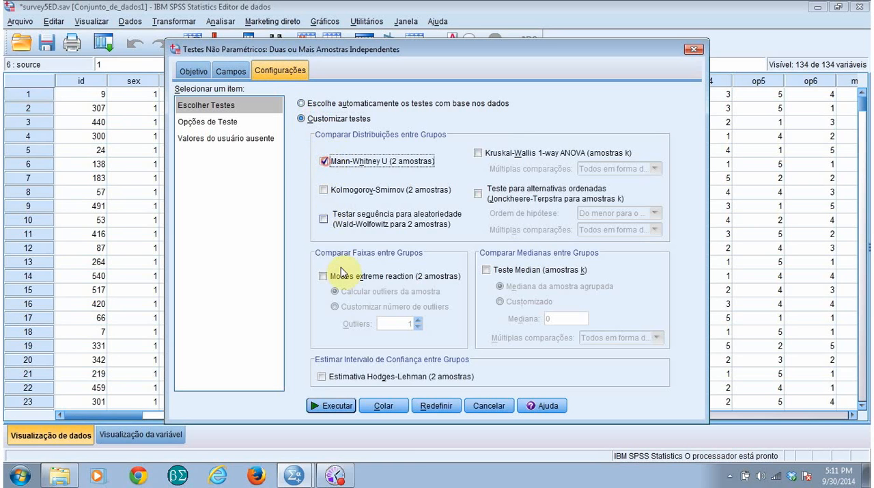
left_click(194, 71)
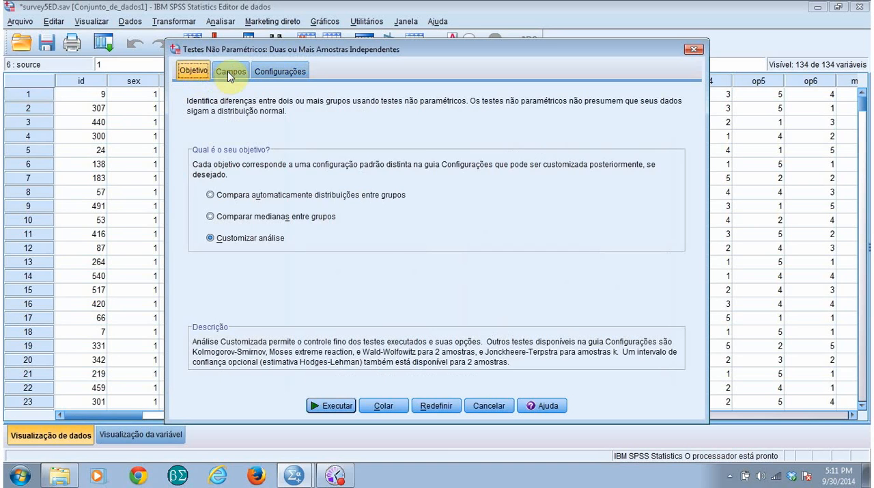
left_click(230, 71)
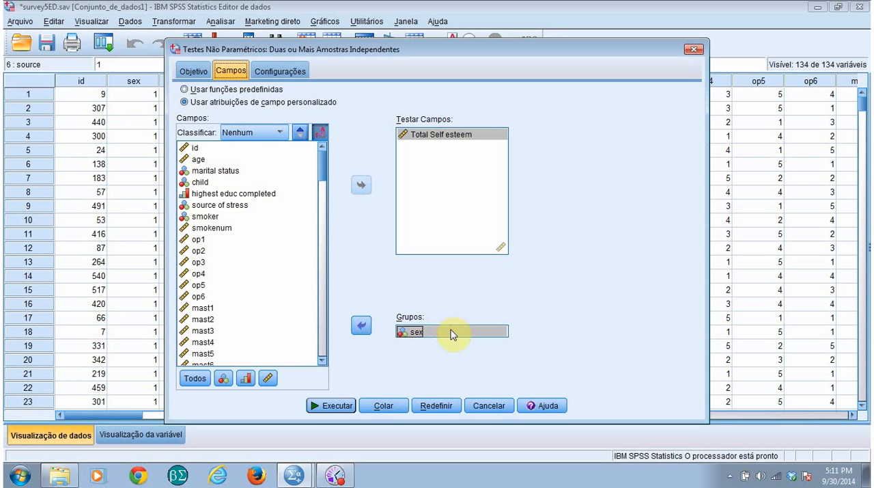
left_click(280, 71)
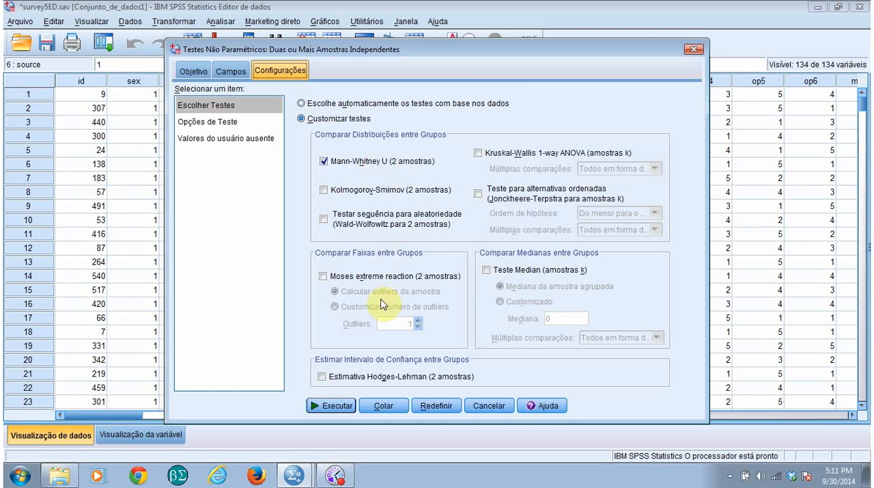
left_click(335, 407)
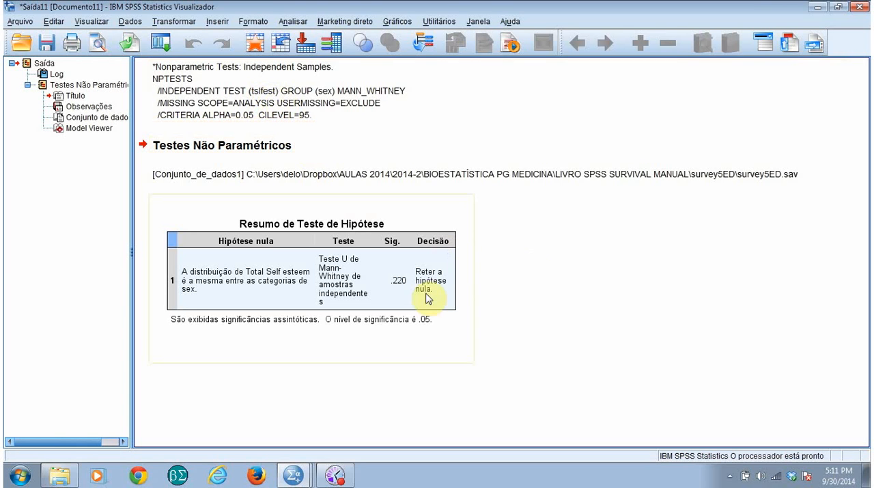
Examine the Mann-Whitney hypothesis test summary and its detailed chart and statistics in the model viewer, and close the viewer
left_click(382, 273)
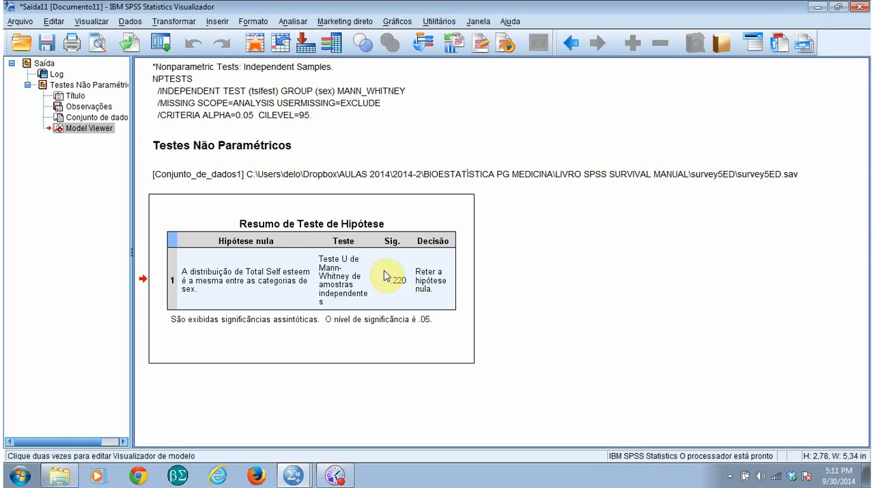
double_click(383, 275)
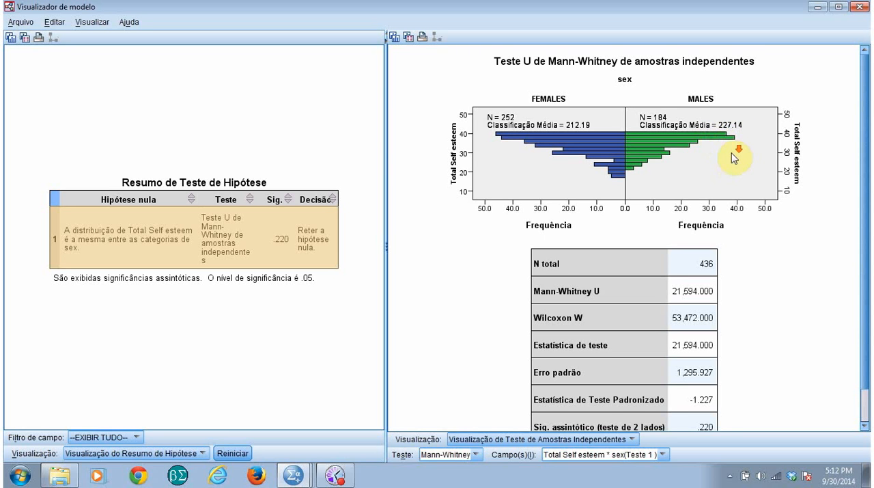
scroll(732, 161, "down", 1)
scroll(728, 161, "down", 3)
scroll(724, 169, "up", 4)
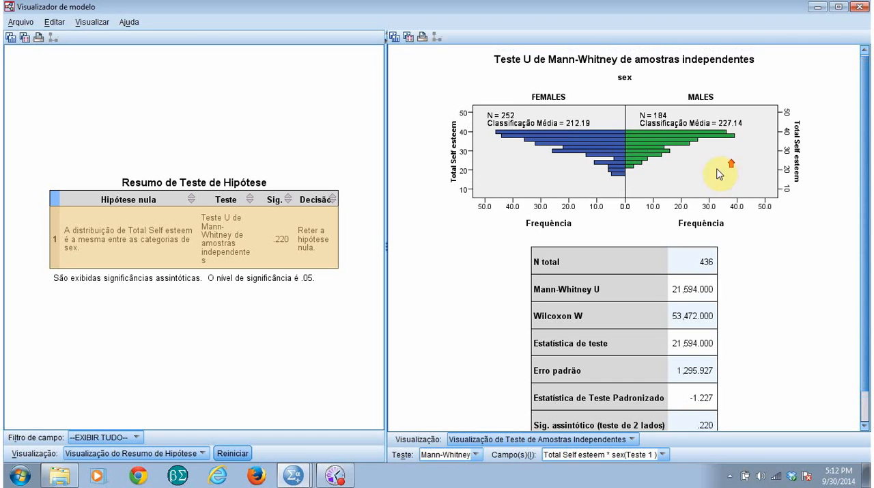
left_click(859, 7)
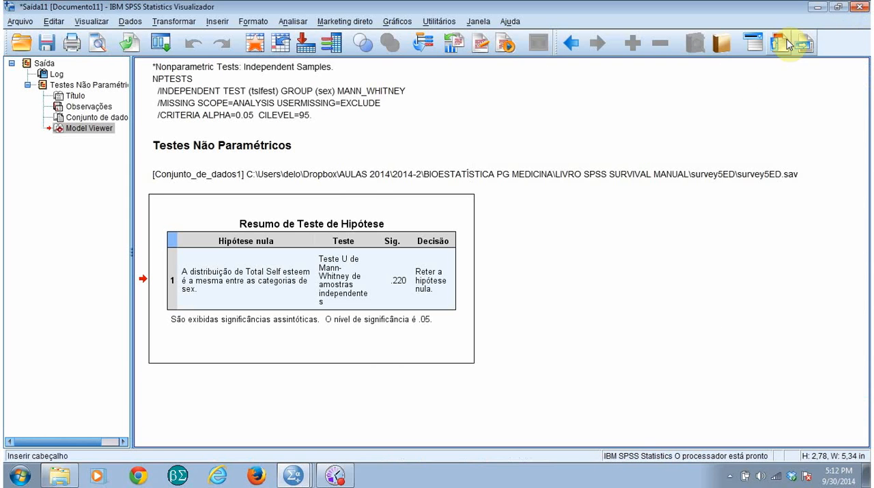
left_click(584, 248)
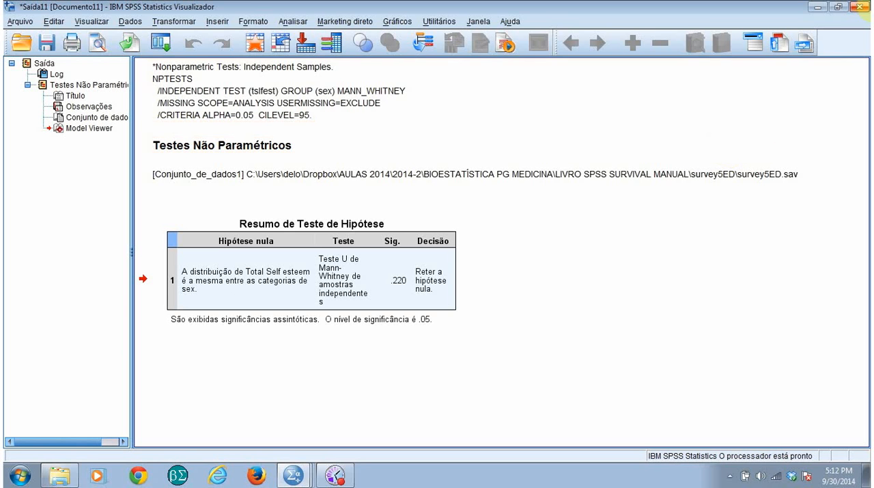
Close the nonparametric test output and the survey5ED.sav dataset without saving either
left_click(864, 6)
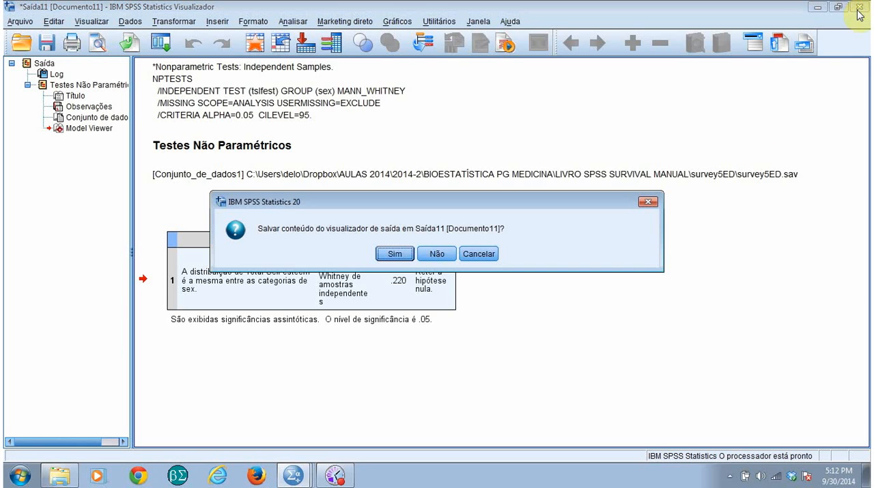
left_click(441, 257)
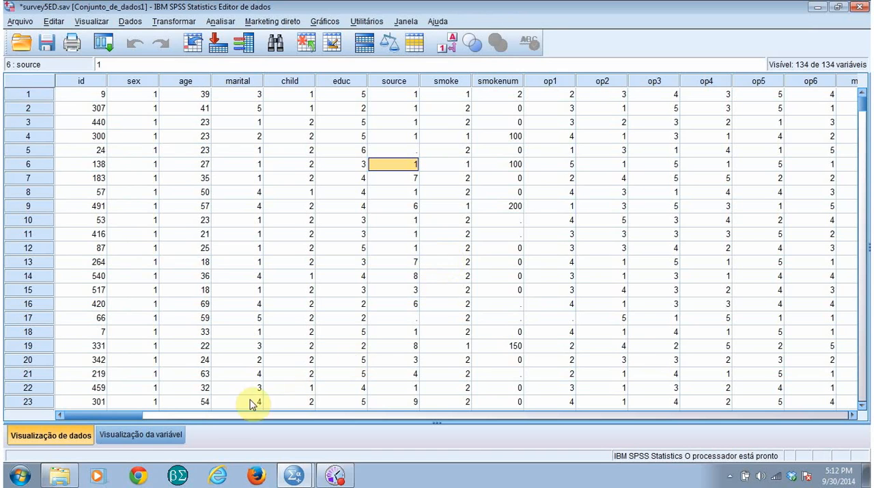
left_click(863, 8)
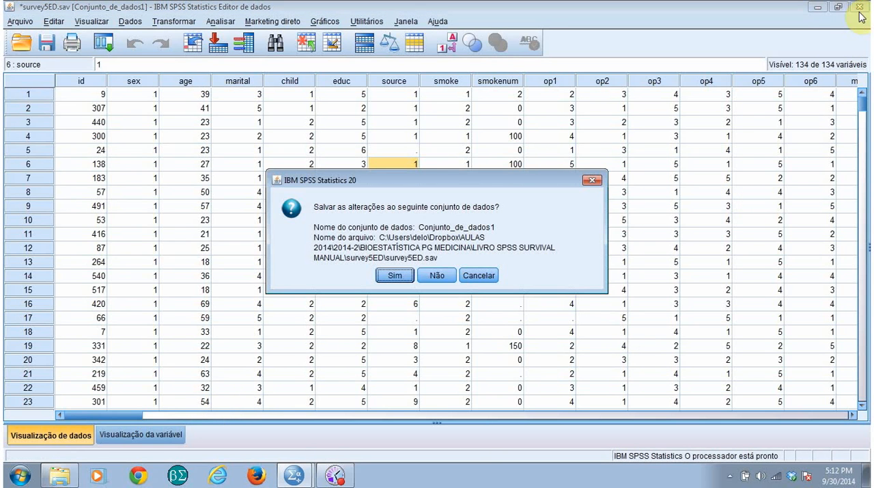
left_click(440, 277)
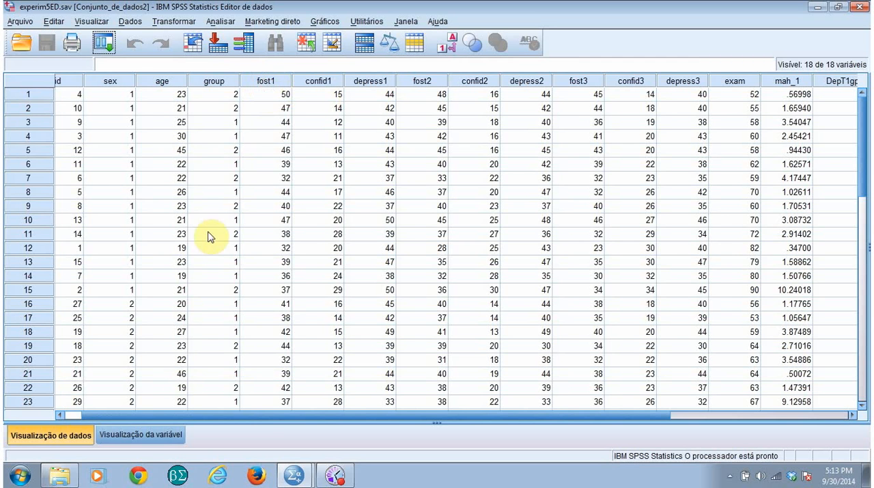
Widen the label column in the variable view of experim5ED.sav and review the fear of stats time1 and time2 labels
left_click(164, 435)
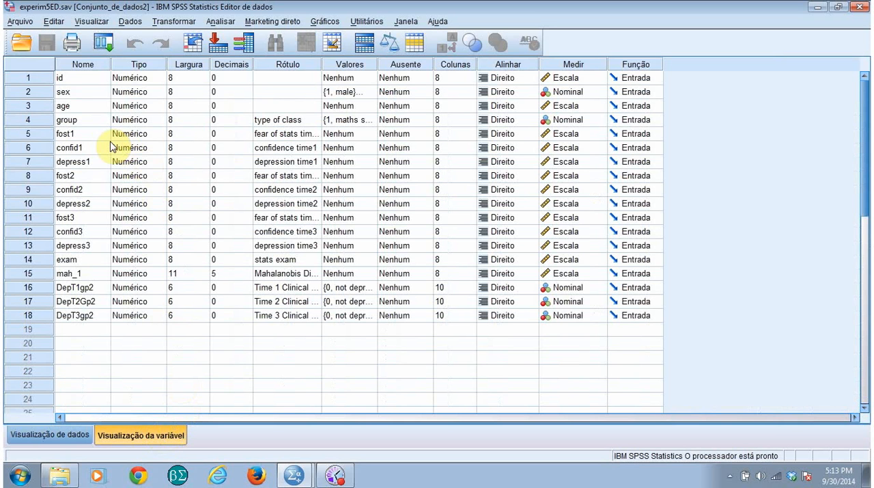
left_click(287, 140)
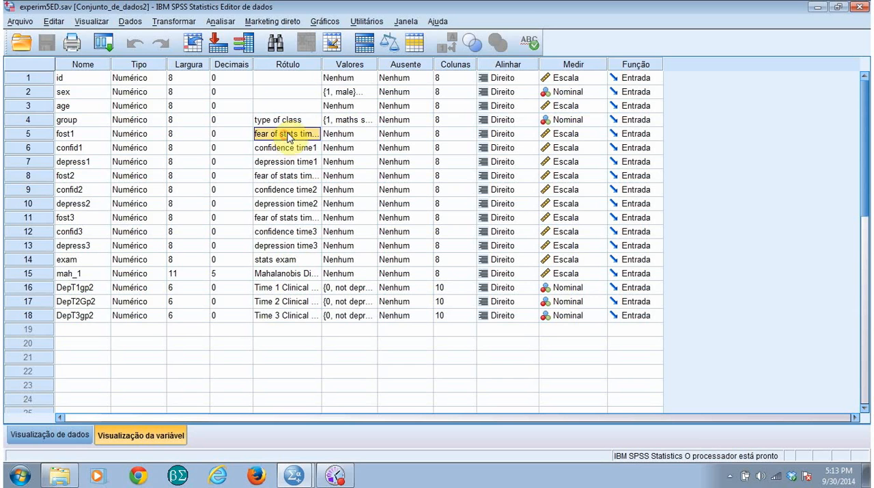
double_click(299, 133)
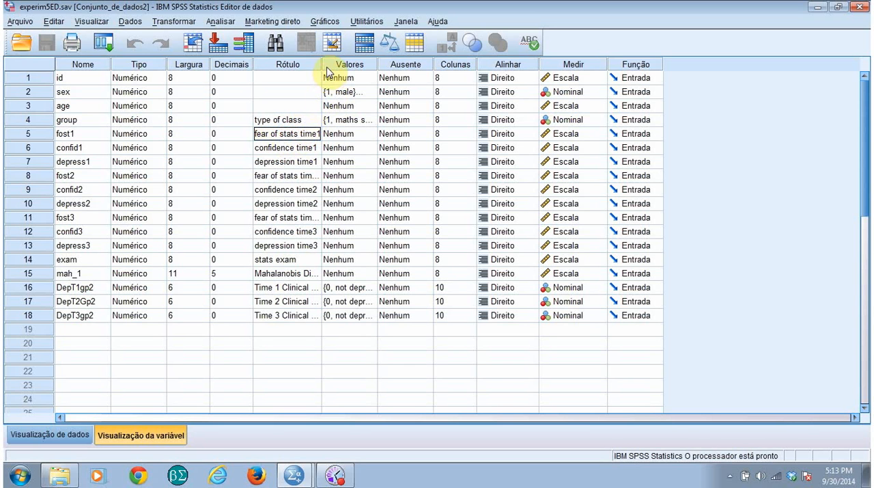
left_click_drag(321, 65, 344, 69)
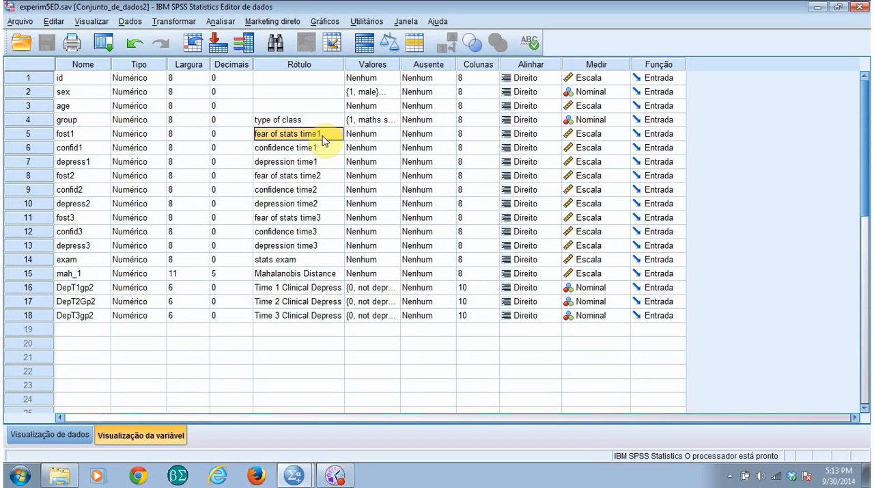
left_click(322, 176)
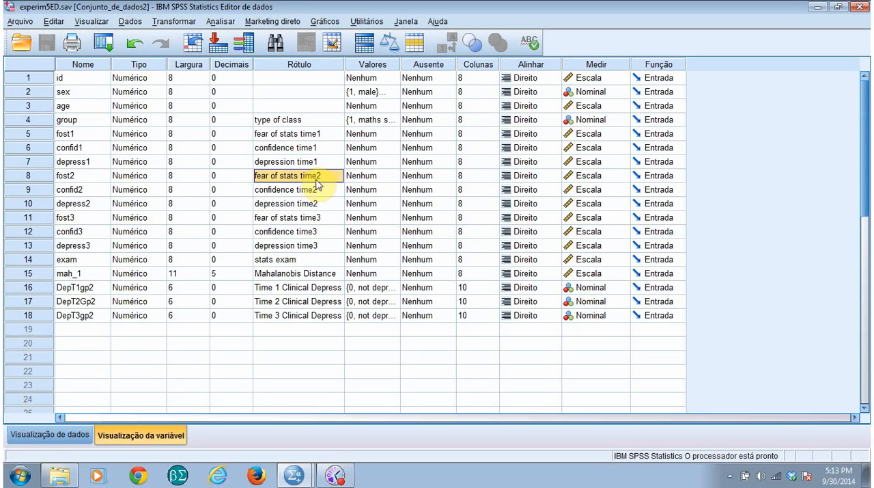
left_click(319, 136)
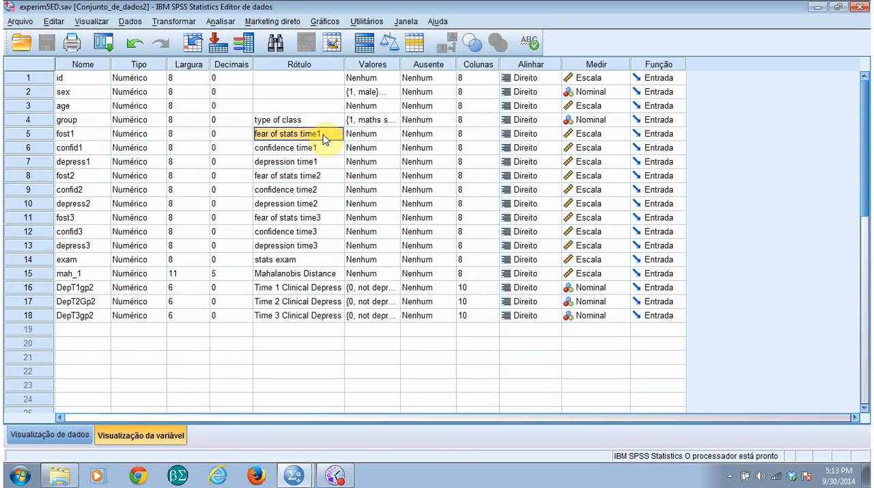
left_click(314, 177)
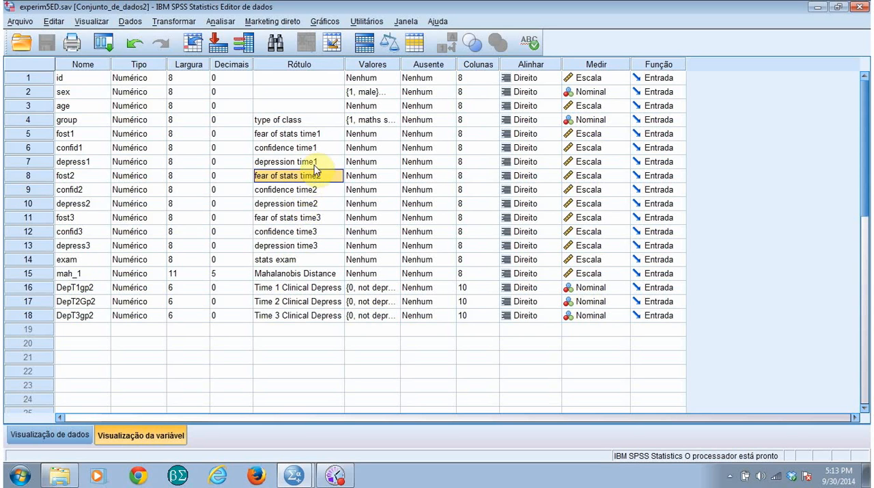
left_click(327, 135)
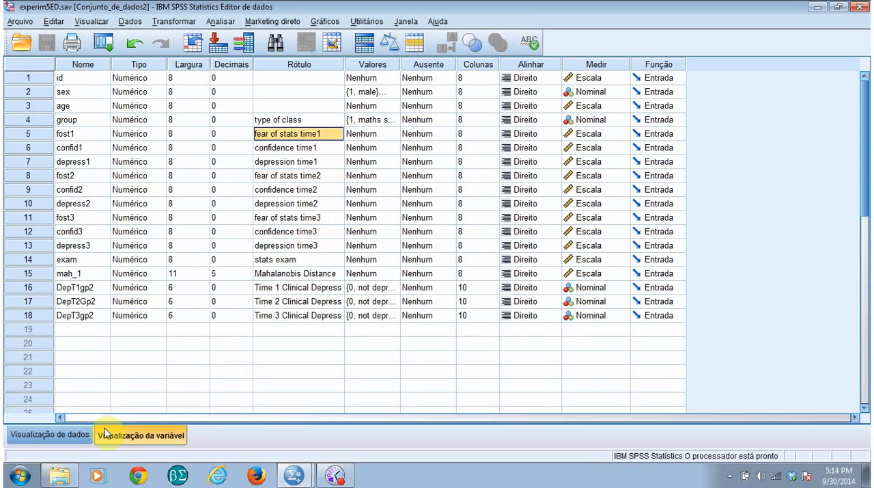
Return to the data view, start a paired-samples t-test, and clear the variable pairs left in its setup
left_click(56, 434)
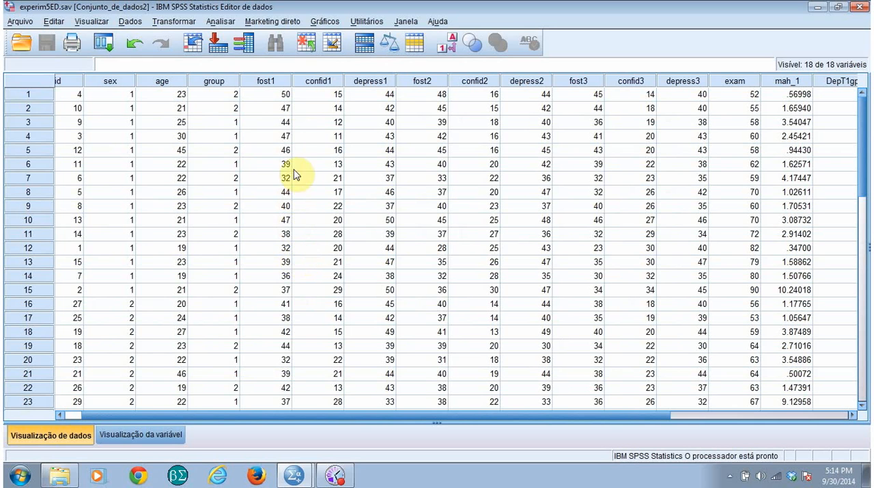
left_click(221, 21)
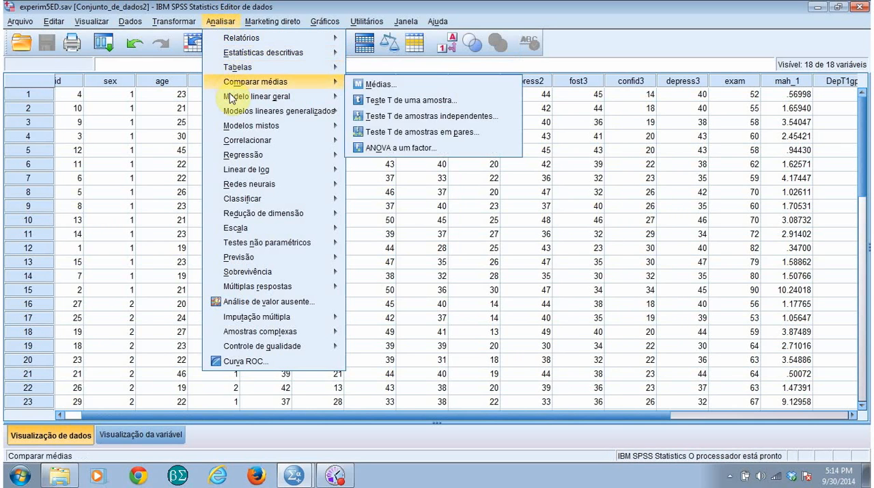
mouse_move(247, 96)
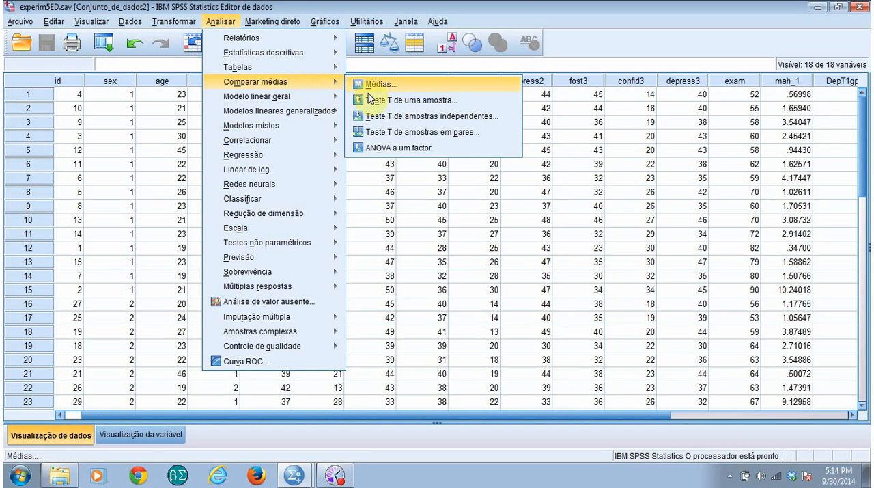
left_click(417, 132)
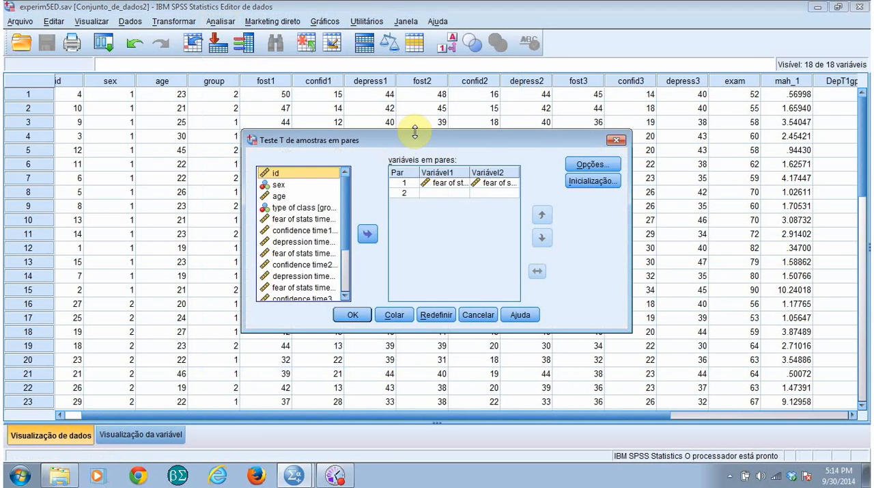
left_click(444, 316)
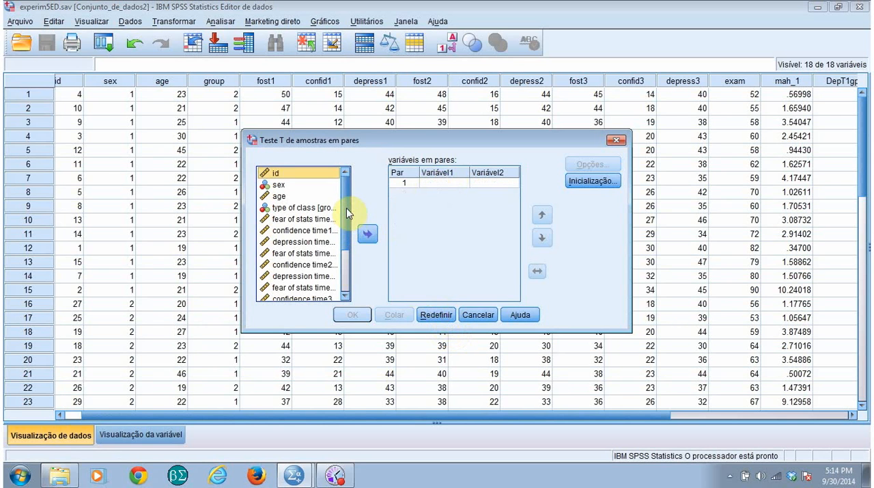
Pair fear of stats time1 with fear of stats time2 and run the paired-samples t-test
scroll(346, 207, "down", 1)
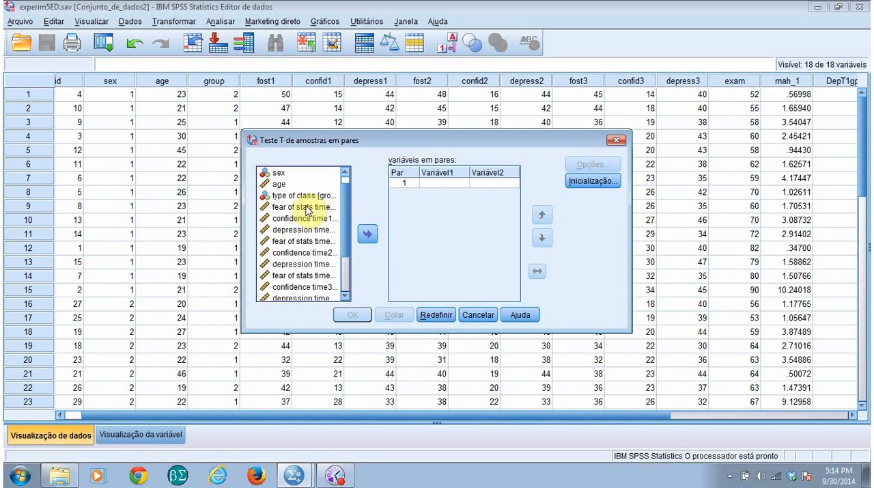
left_click(306, 207)
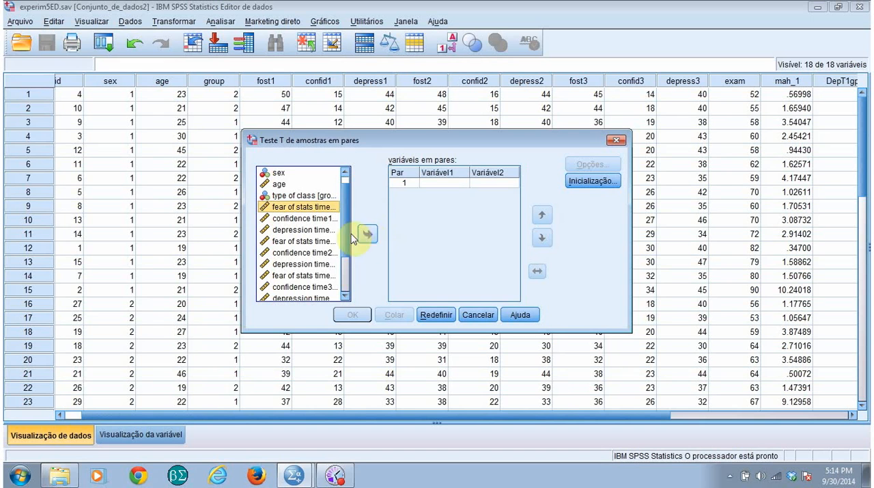
left_click(365, 232)
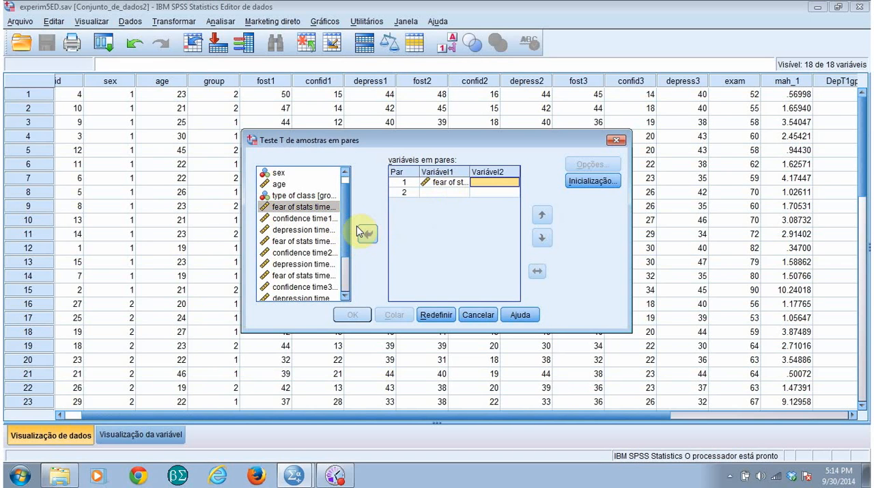
left_click(307, 242)
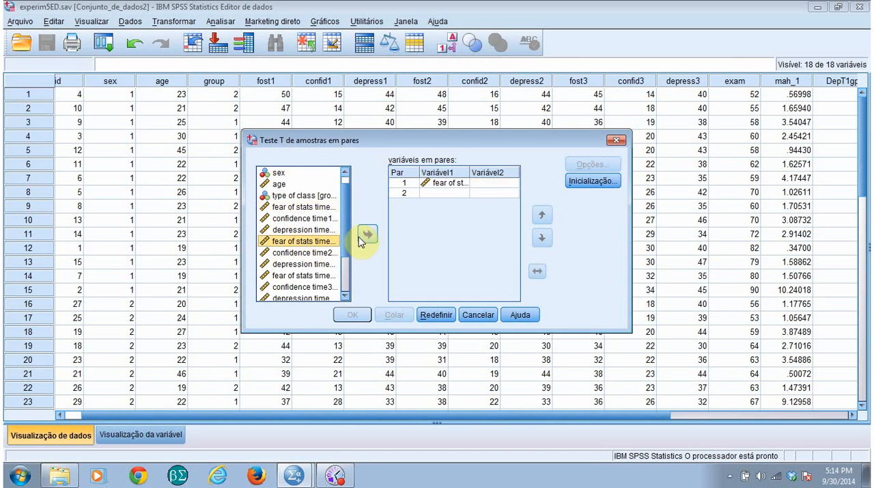
left_click(362, 238)
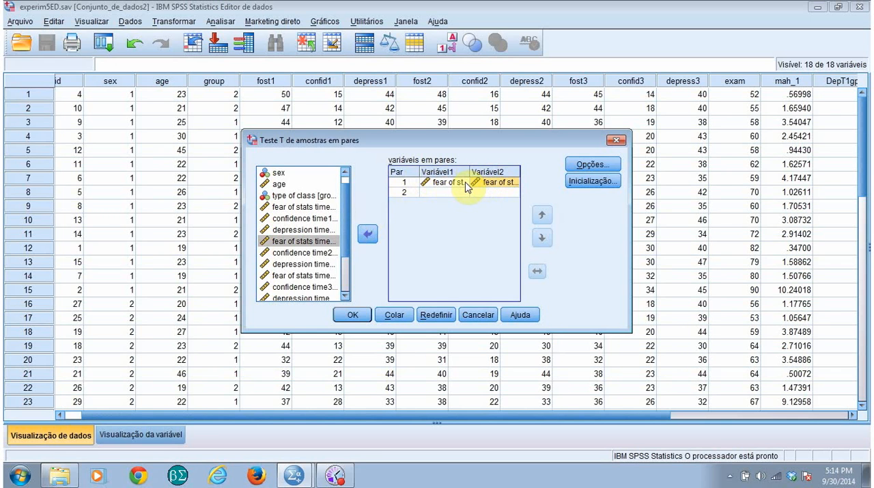
left_click(354, 315)
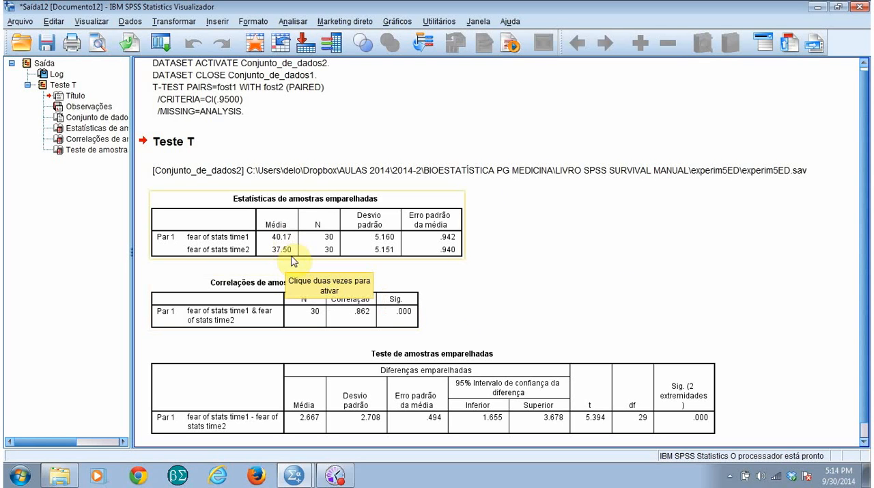
Examine the two-tailed significance in the paired samples test table and compare the time1 and time2 means in the paired statistics table
scroll(795, 243, "down", 1)
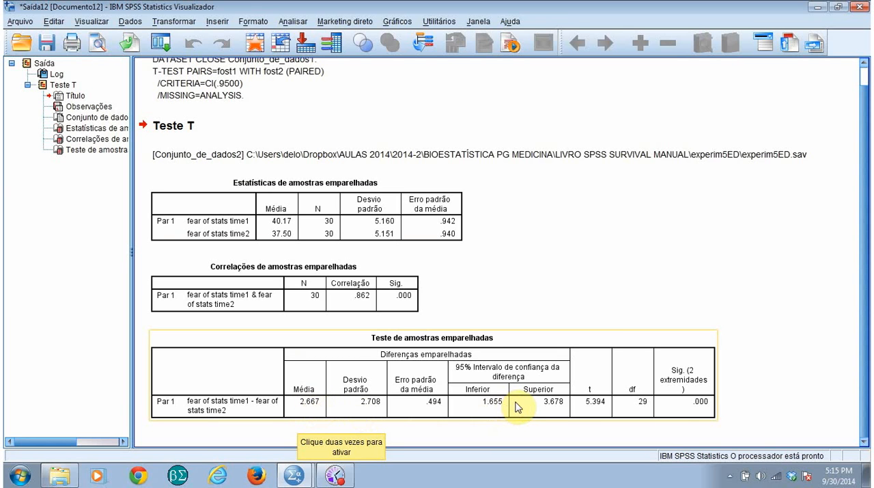
left_click(704, 408)
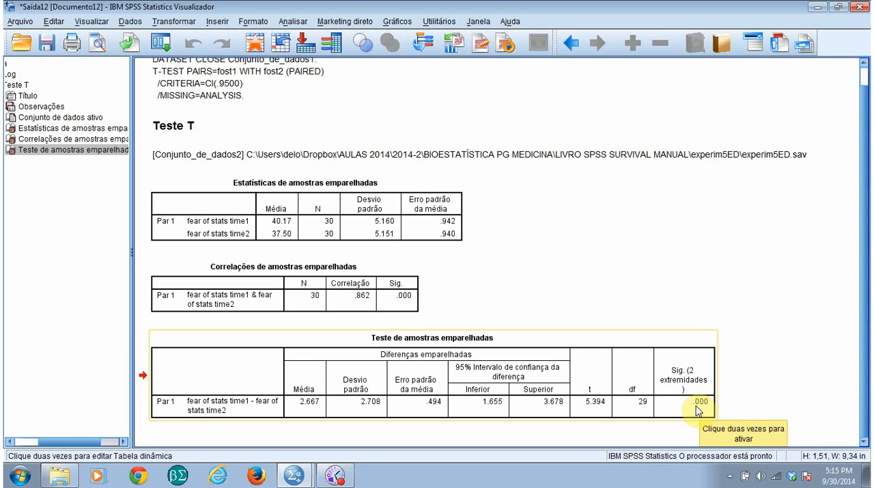
left_click(697, 409)
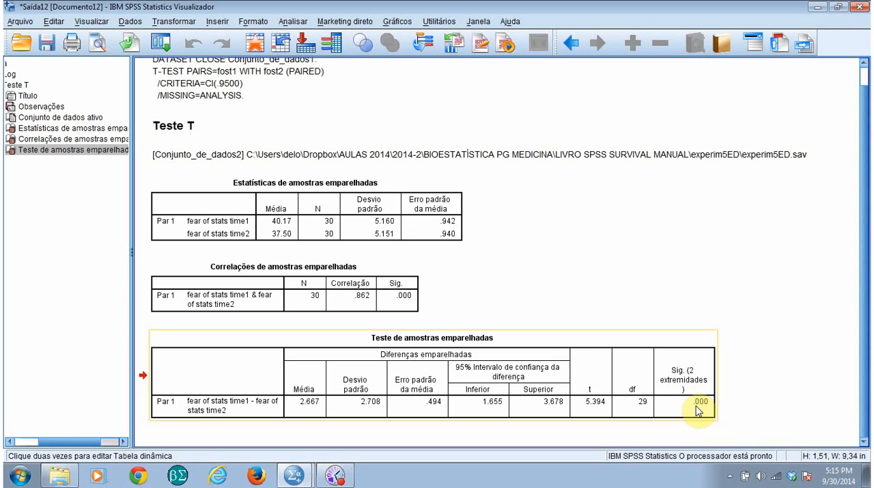
left_click(291, 234)
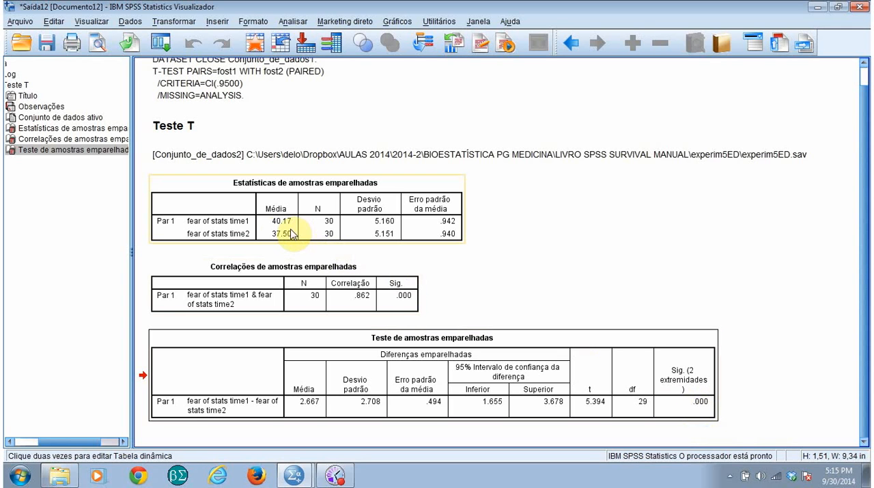
left_click(318, 252)
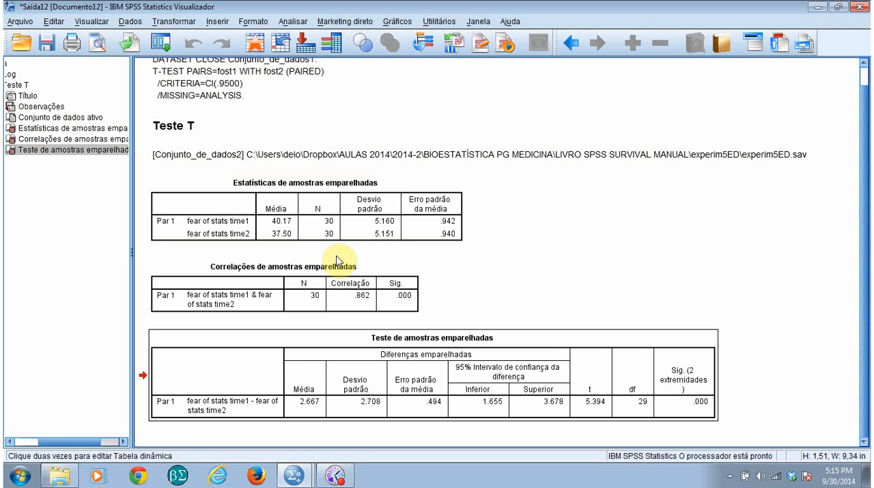
left_click(335, 263)
left_click(295, 232)
left_click(285, 252)
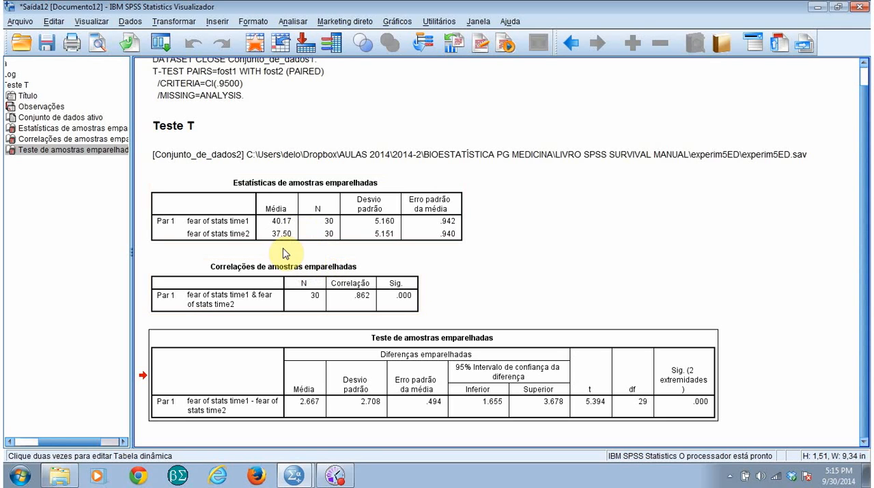
left_click(286, 236)
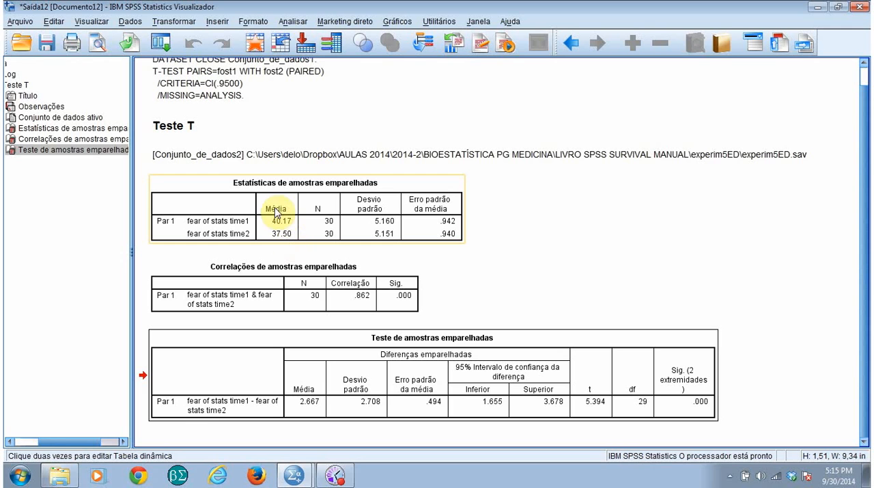
left_click(297, 265)
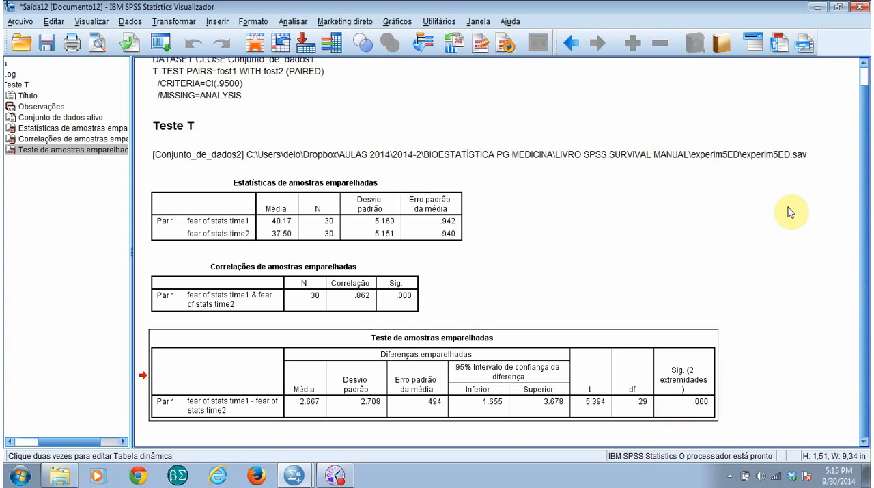
Close the t-test output without saving and start a related-samples nonparametric test with a customized analysis as its objective
left_click(860, 7)
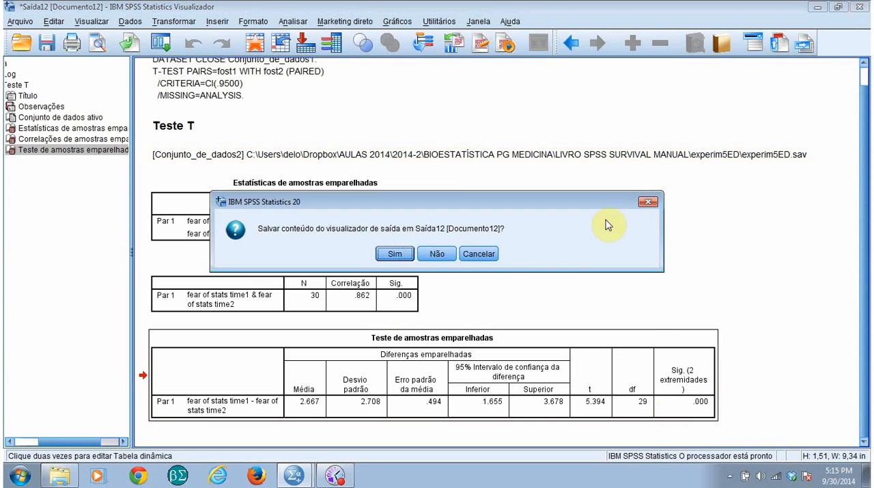
left_click(440, 253)
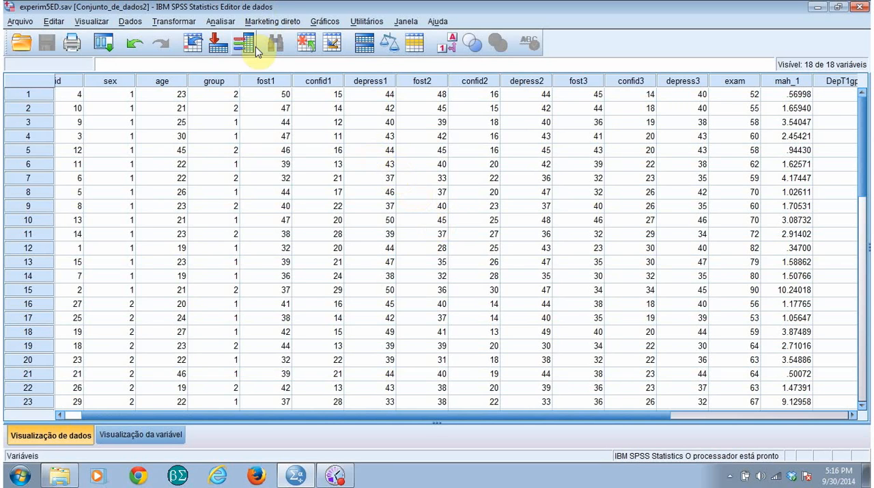
left_click(221, 22)
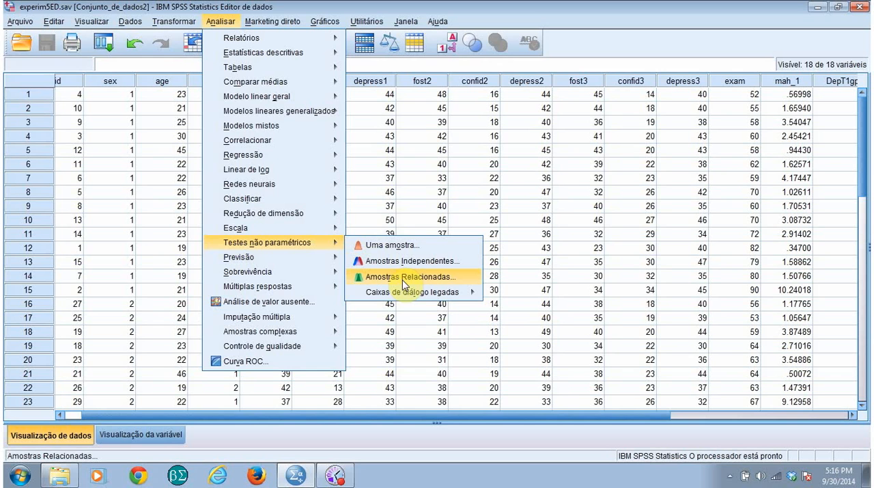
left_click(405, 283)
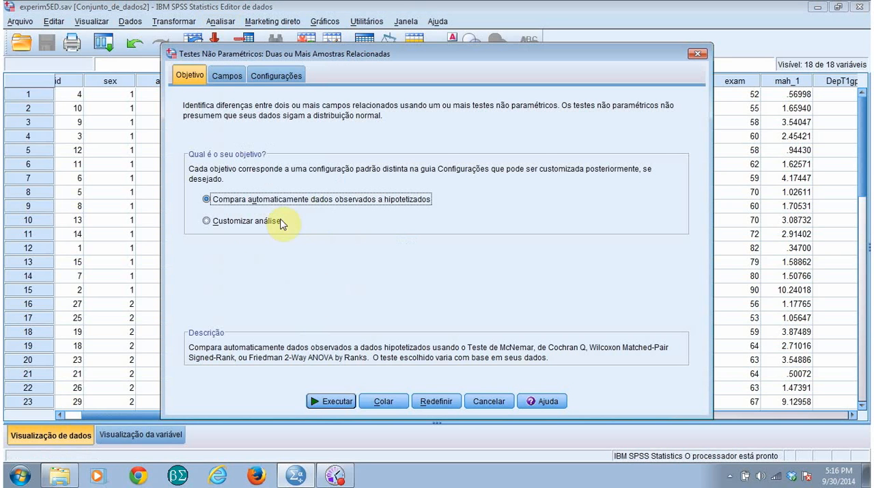
left_click(212, 221)
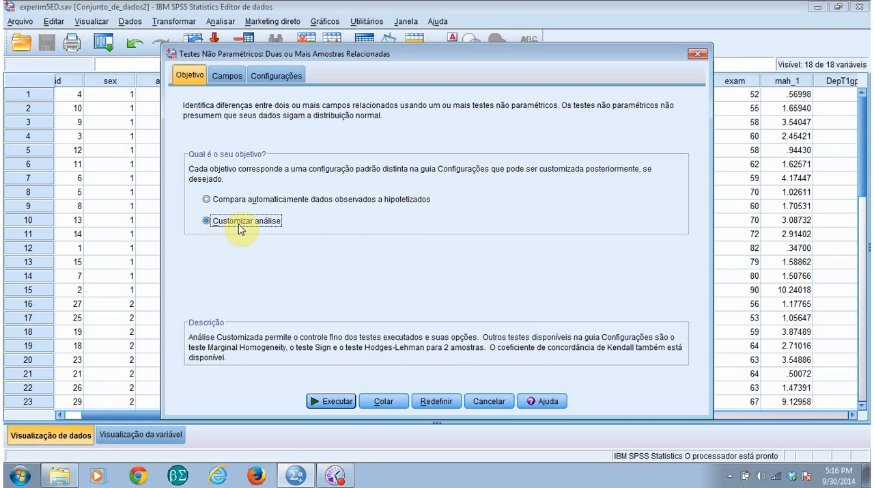
Add fear of stats time1 and fear of stats time2 as the test fields of the related-samples test
left_click(228, 78)
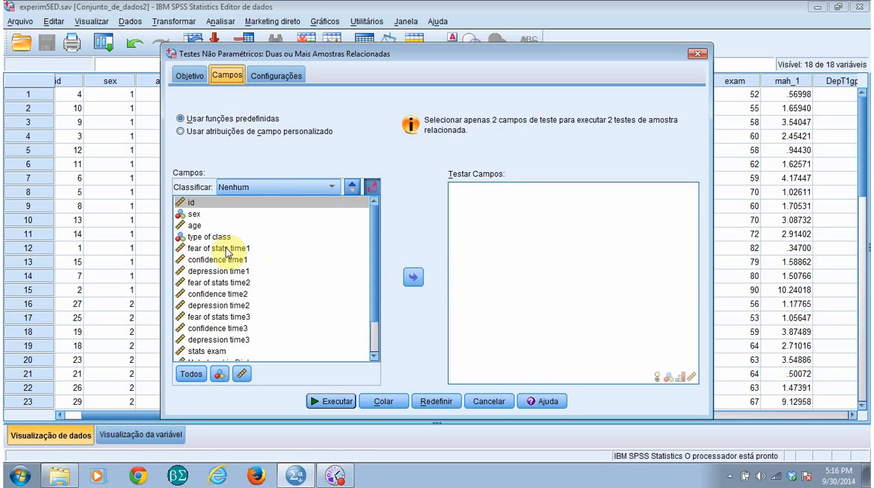
left_click(223, 249)
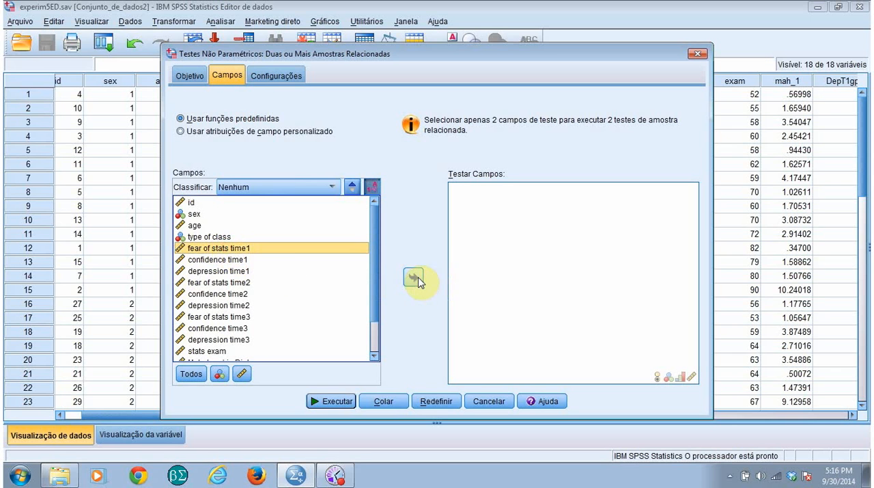
left_click(415, 277)
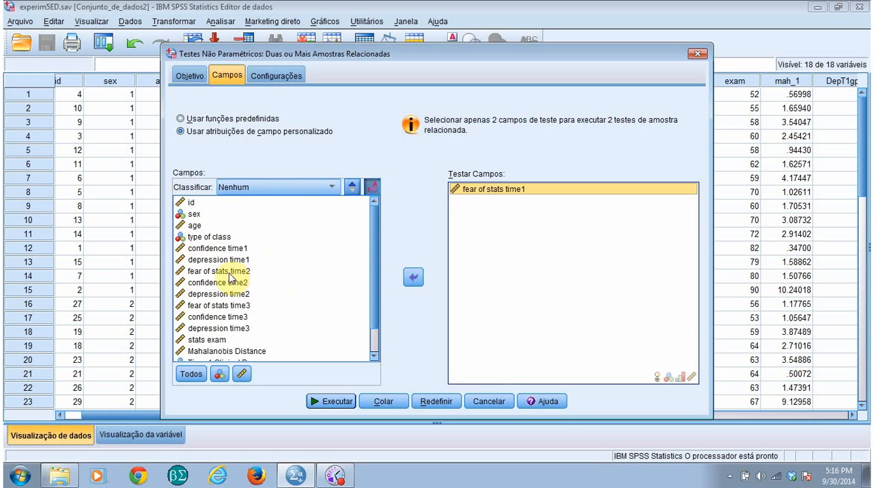
left_click(231, 271)
left_click(413, 276)
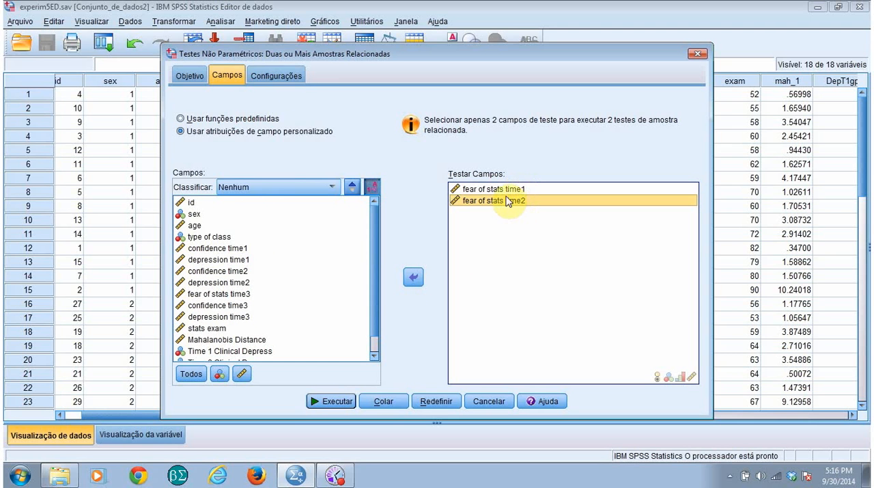
Customize the tests to use only the Wilcoxon matched-pair signed-rank test for two samples and run the analysis
left_click(289, 75)
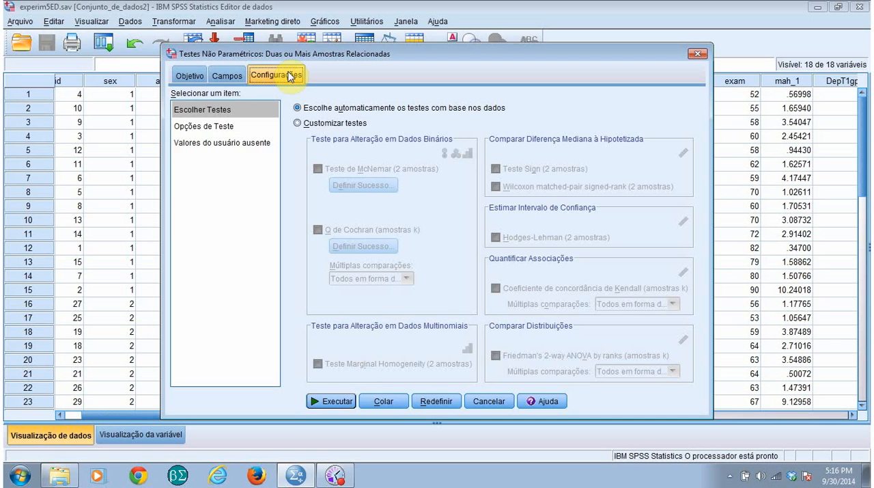
left_click(299, 124)
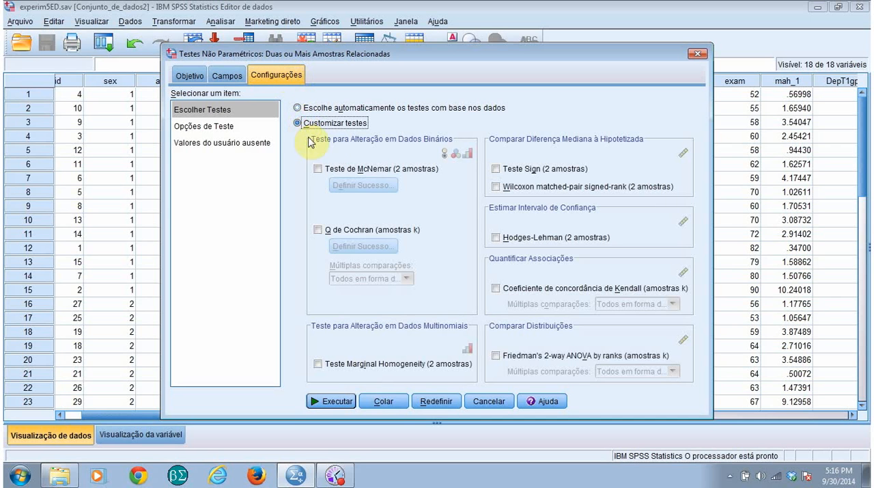
left_click(496, 188)
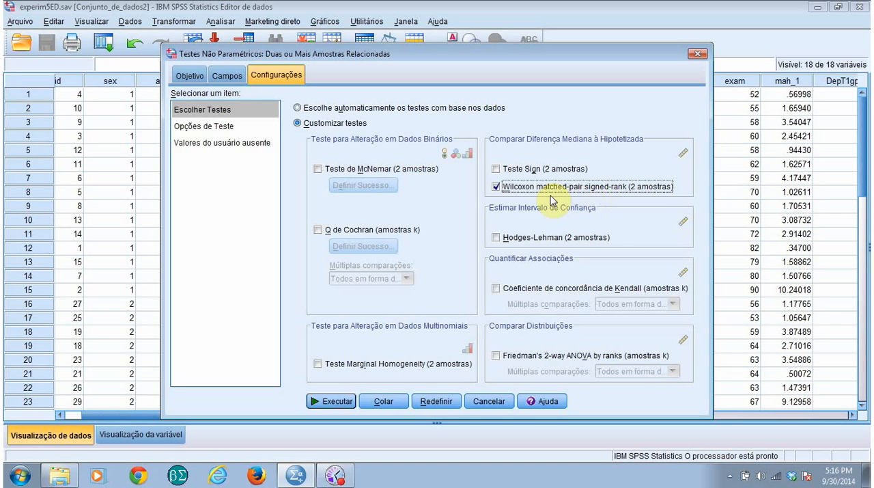
left_click(334, 402)
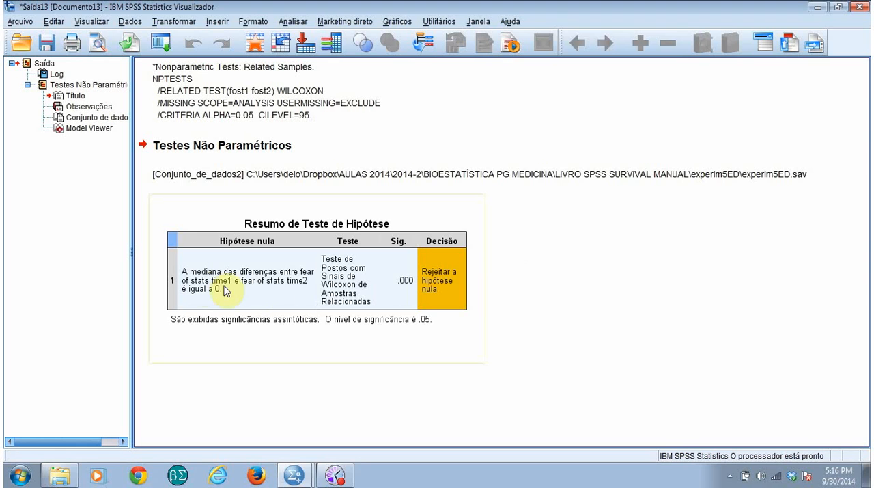
Examine the Wilcoxon hypothesis summary, differences chart and test statistics in the model viewer, and close the viewer
left_click(381, 280)
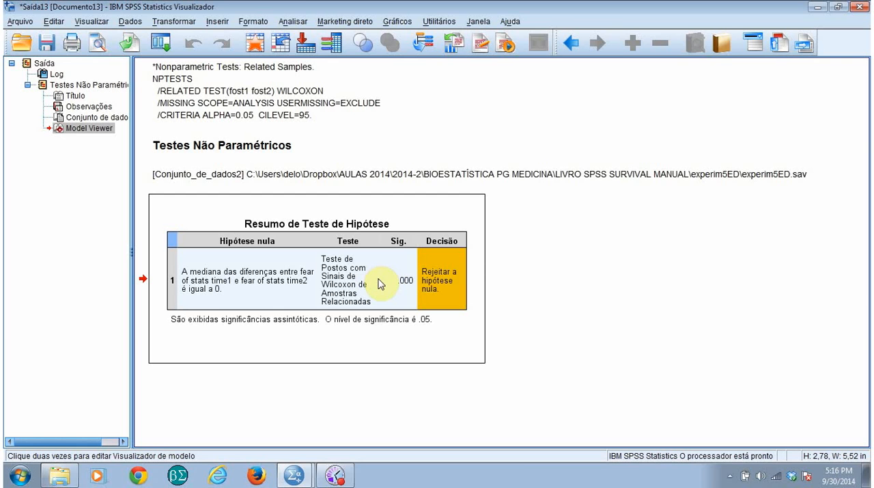
double_click(380, 284)
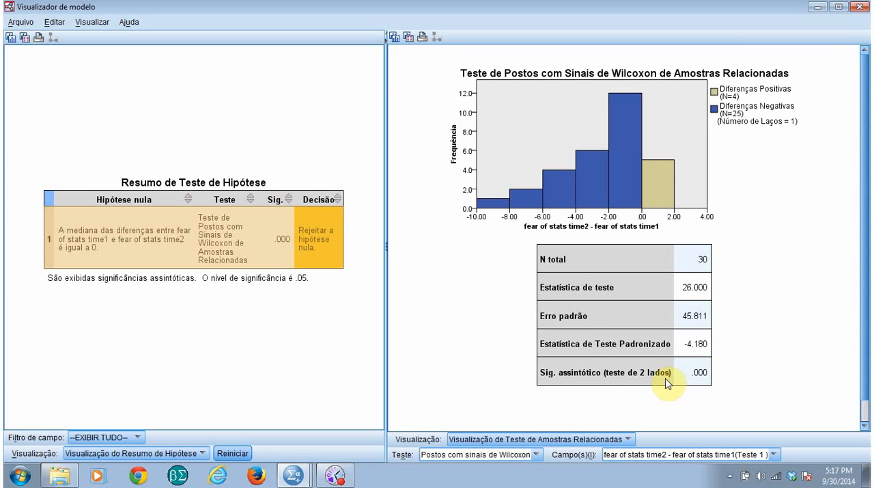
left_click(860, 8)
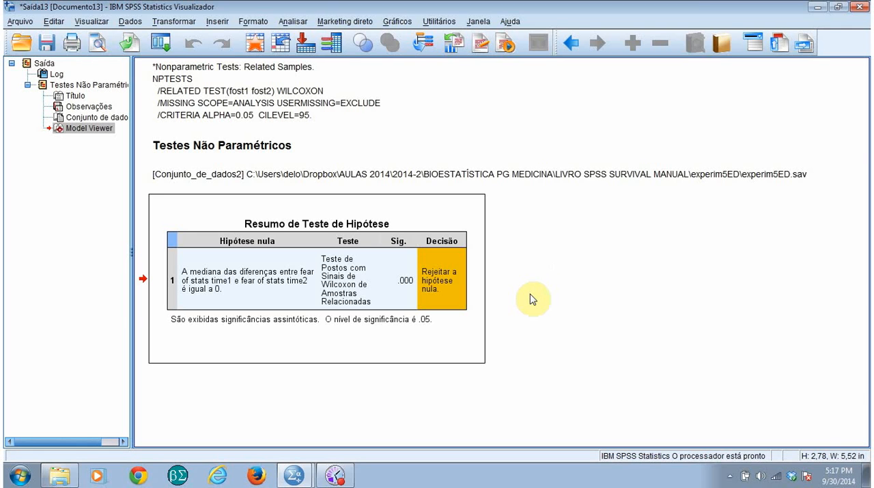
left_click(334, 474)
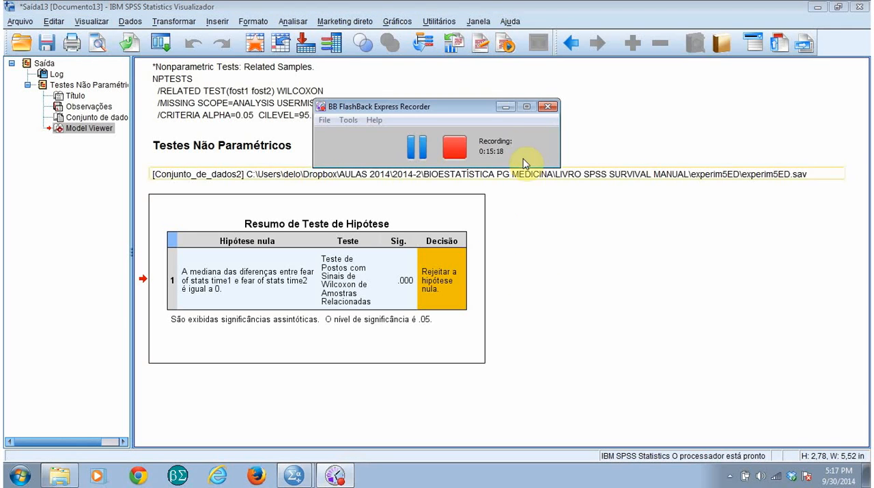